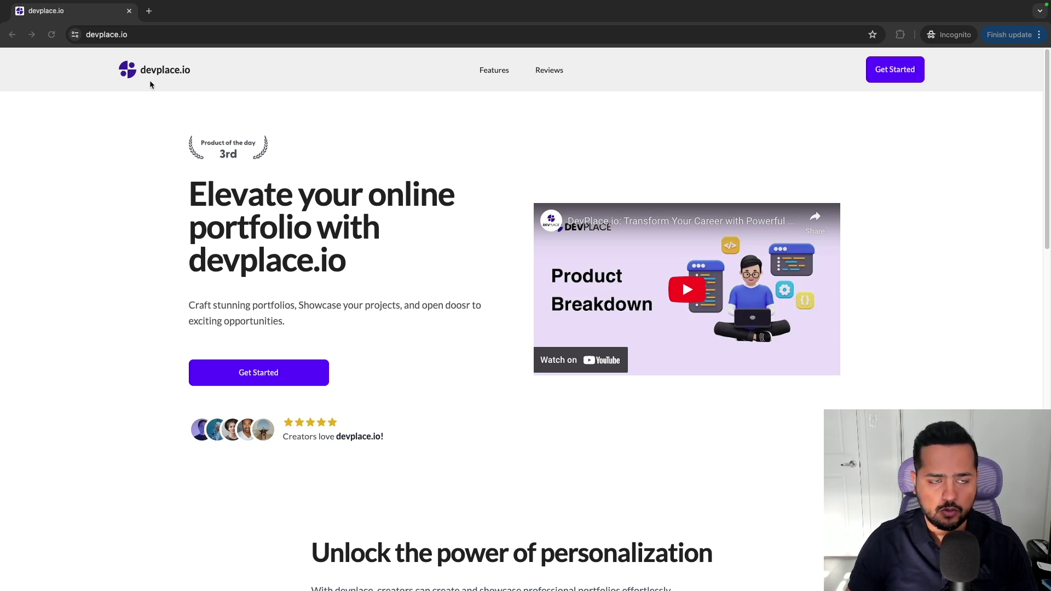
# Load yourfreeresume.com in a new tab, start a blank resume, then switch back to devplace.io.
pyautogui.click(150, 12)
pyautogui.write('your')
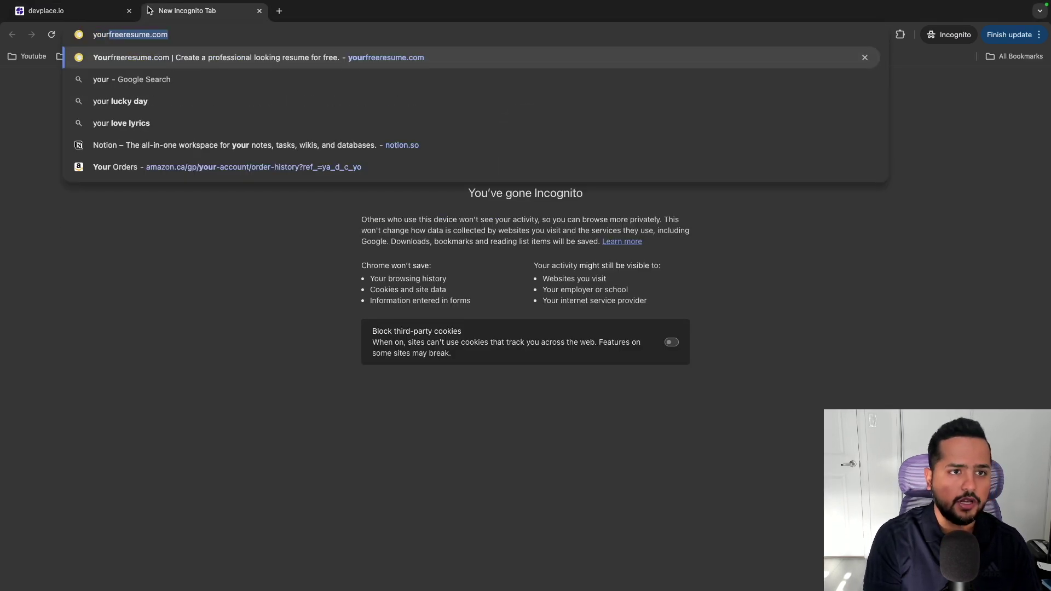
pyautogui.press('Return')
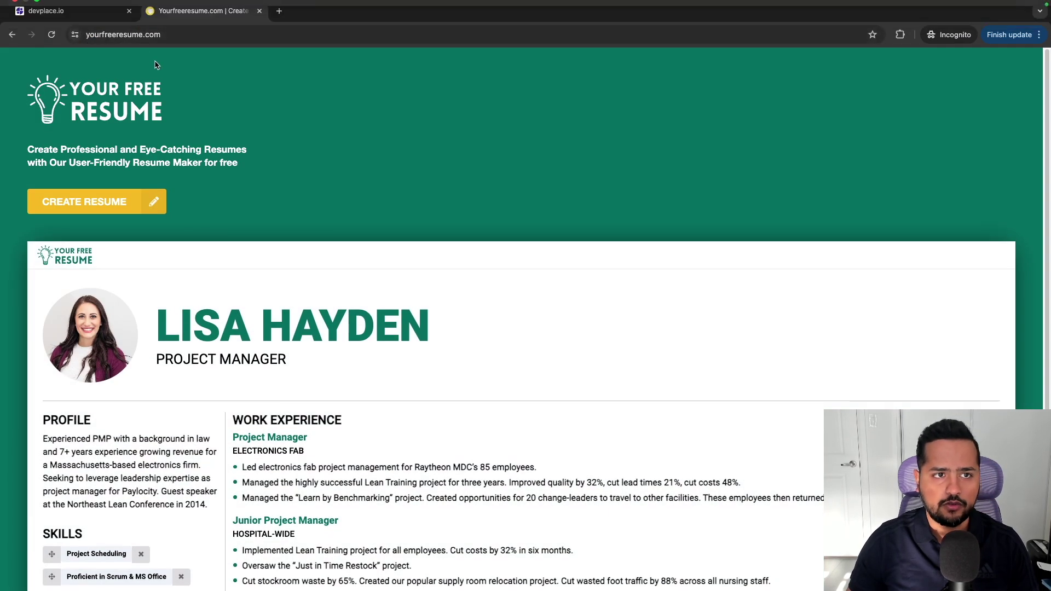
pyautogui.click(101, 209)
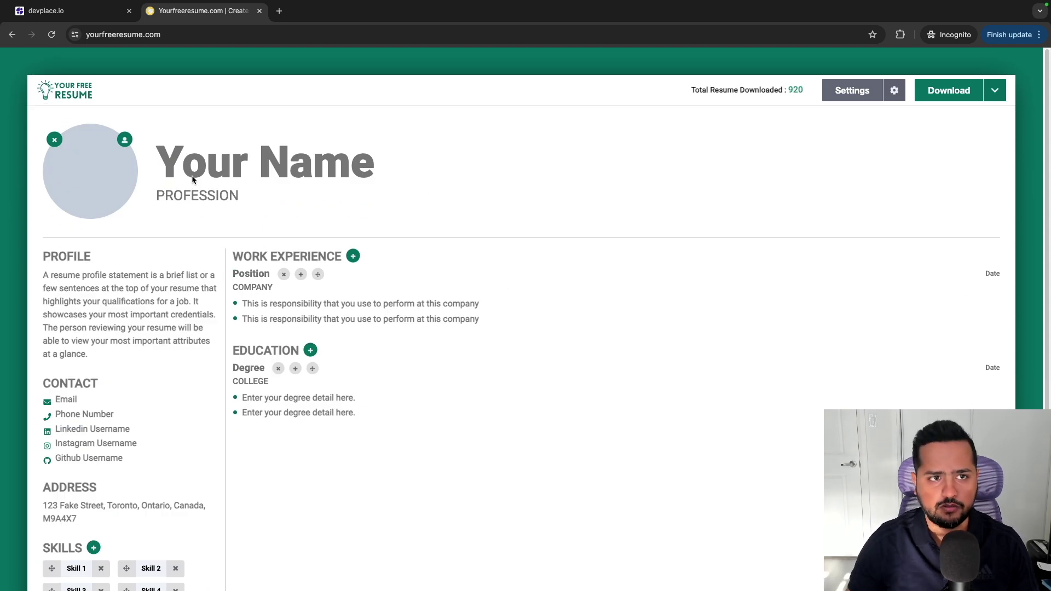
pyautogui.click(55, 13)
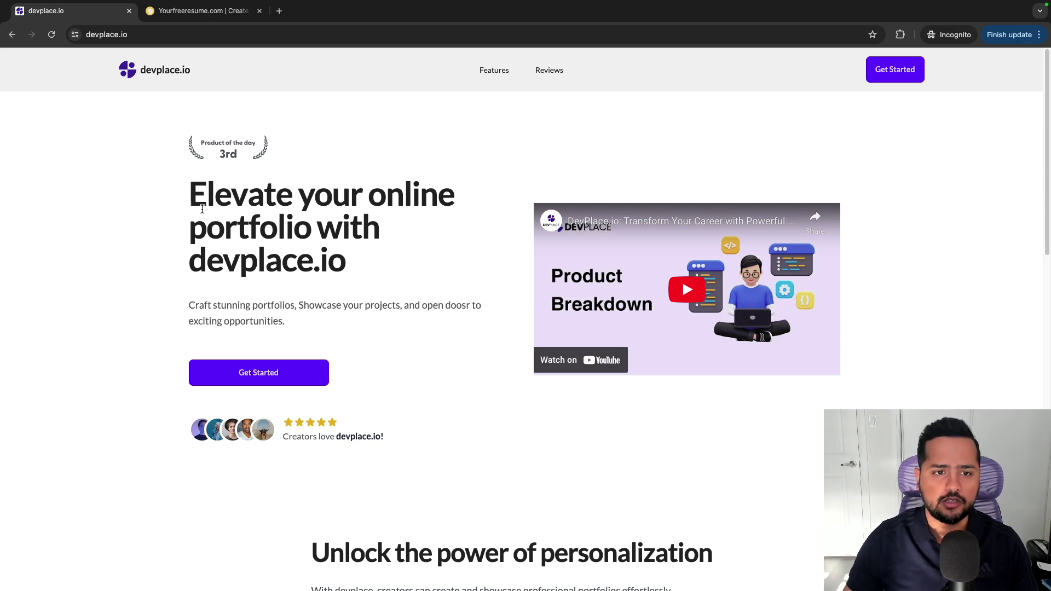
# Scroll through the devplace.io homepage, then open the Get Started sign-in page.
pyautogui.scroll(-5, 202, 209)
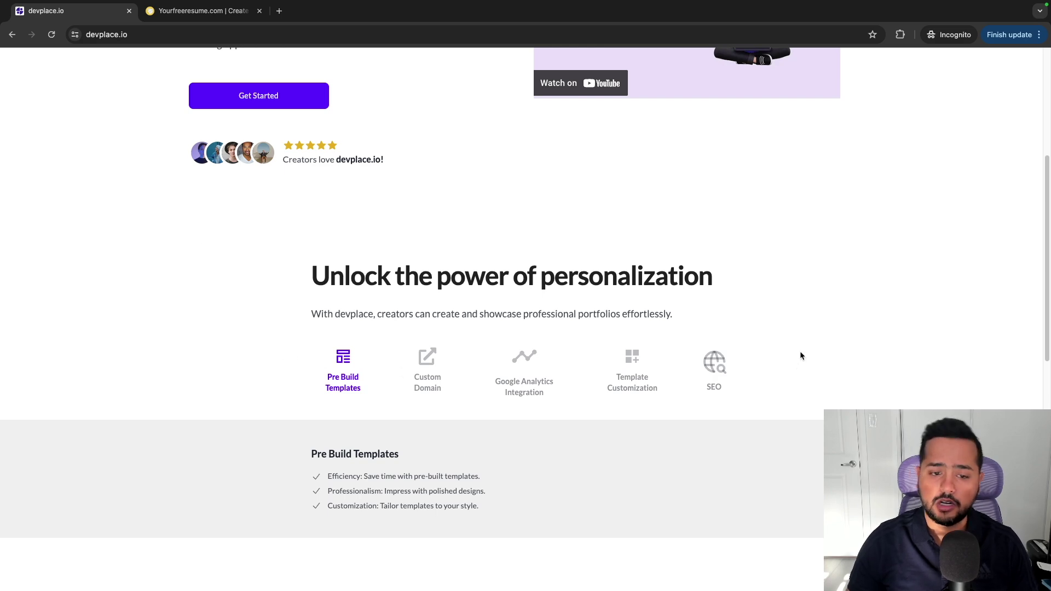
pyautogui.scroll(-10, 801, 353)
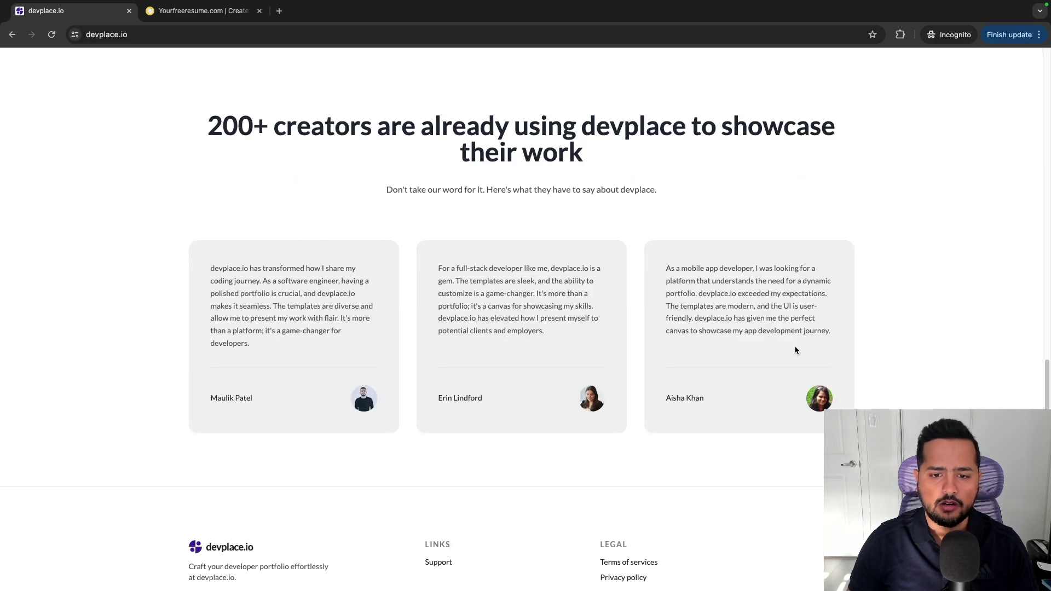
pyautogui.scroll(-1, 795, 349)
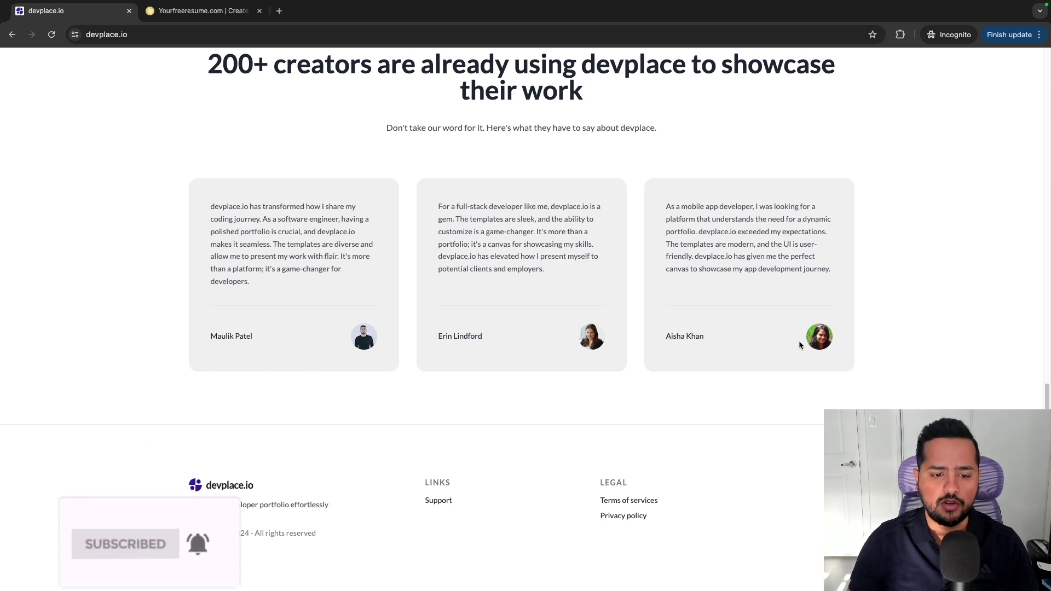
pyautogui.scroll(15, 800, 341)
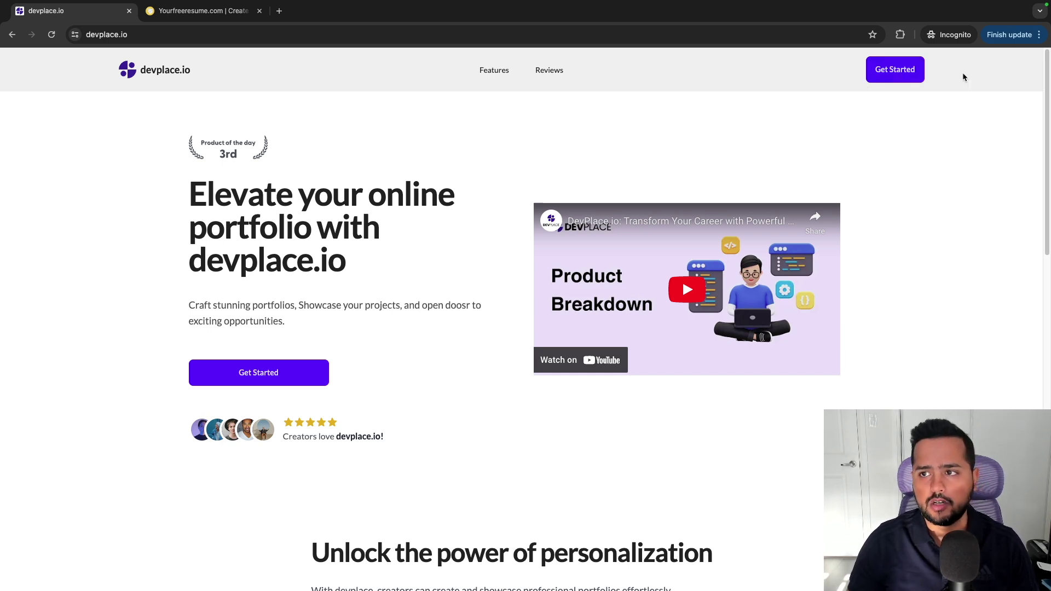
pyautogui.click(899, 75)
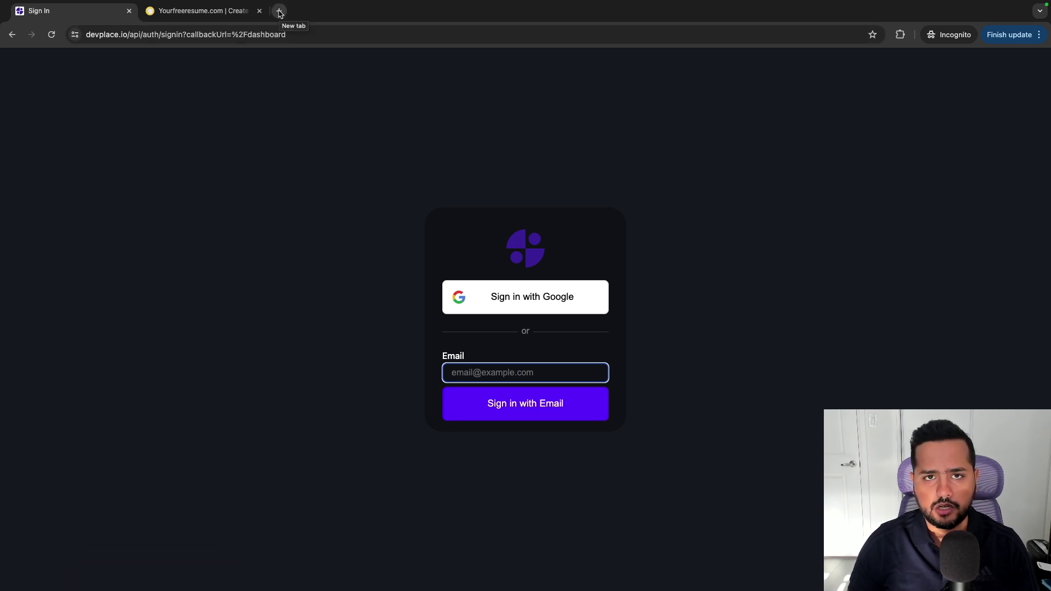
# Open 10 Minute Mail in a new tab and copy its temporary email address.
pyautogui.click(279, 12)
pyautogui.write('100')
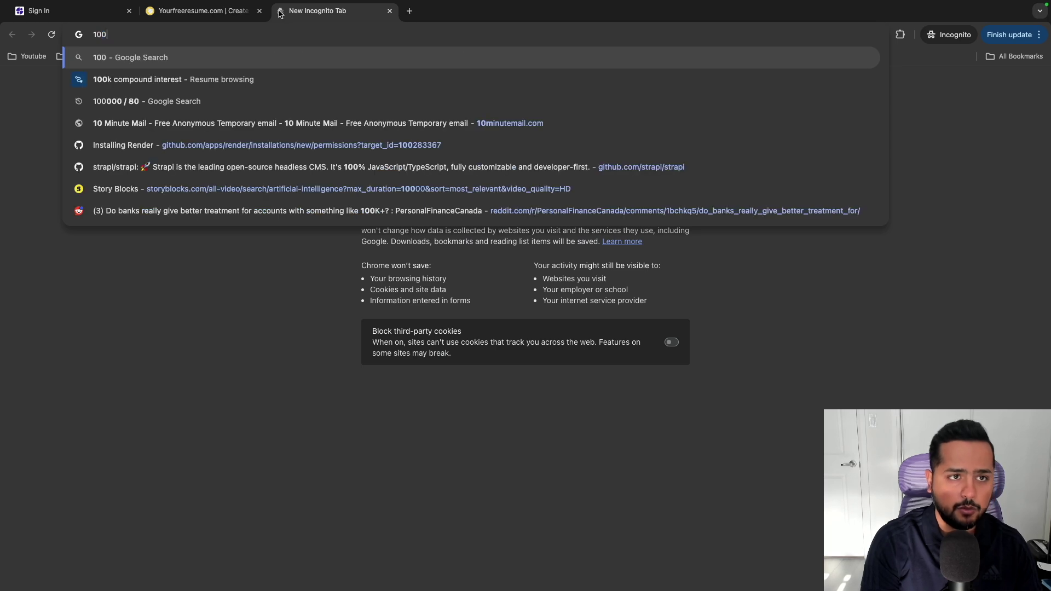
pyautogui.press('BackSpace')
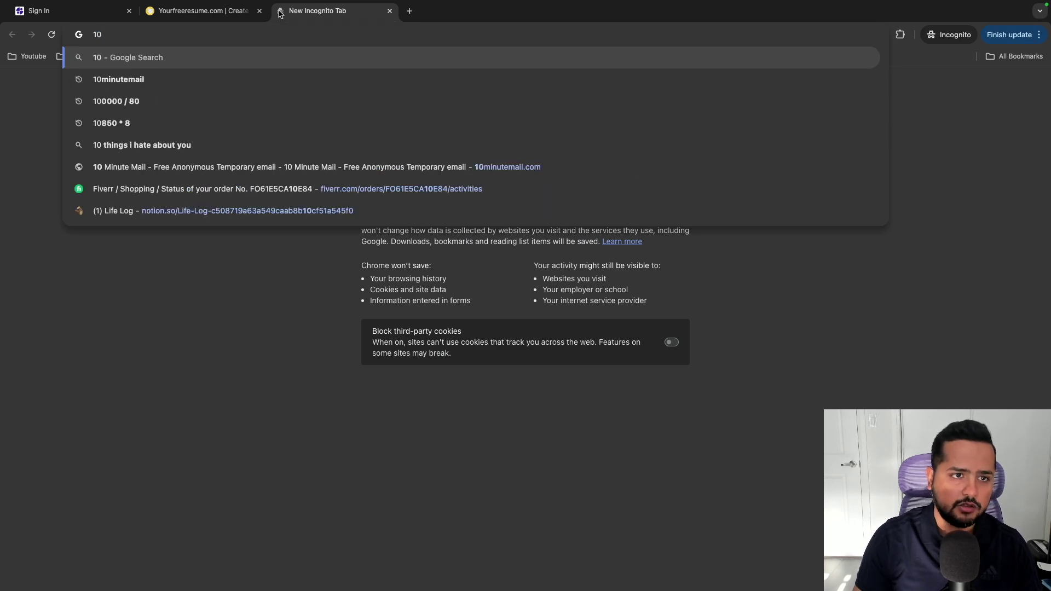
pyautogui.press('Down')
pyautogui.press('Return')
pyautogui.click(164, 165)
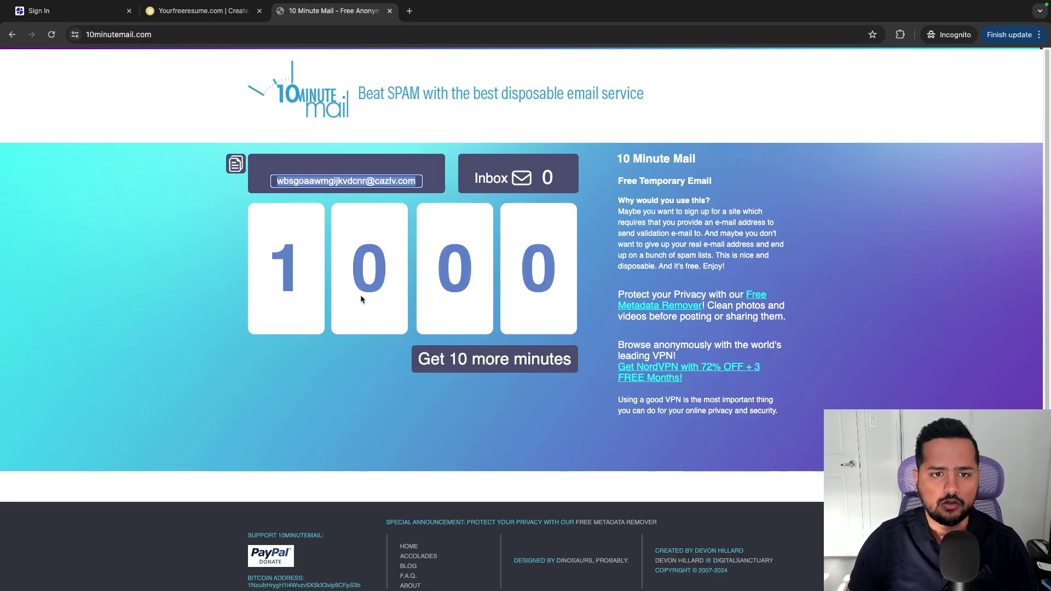
pyautogui.scroll(-1, 230, 438)
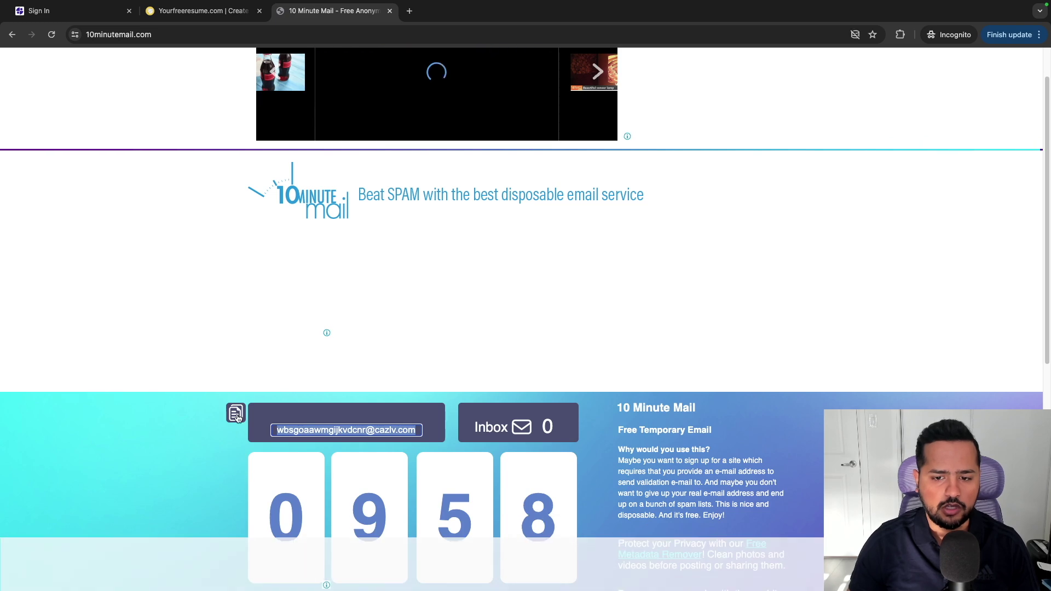
pyautogui.click(236, 415)
# Request a devplace.io sign-in link with that address and follow it from the inbox email.
pyautogui.press('super+1')
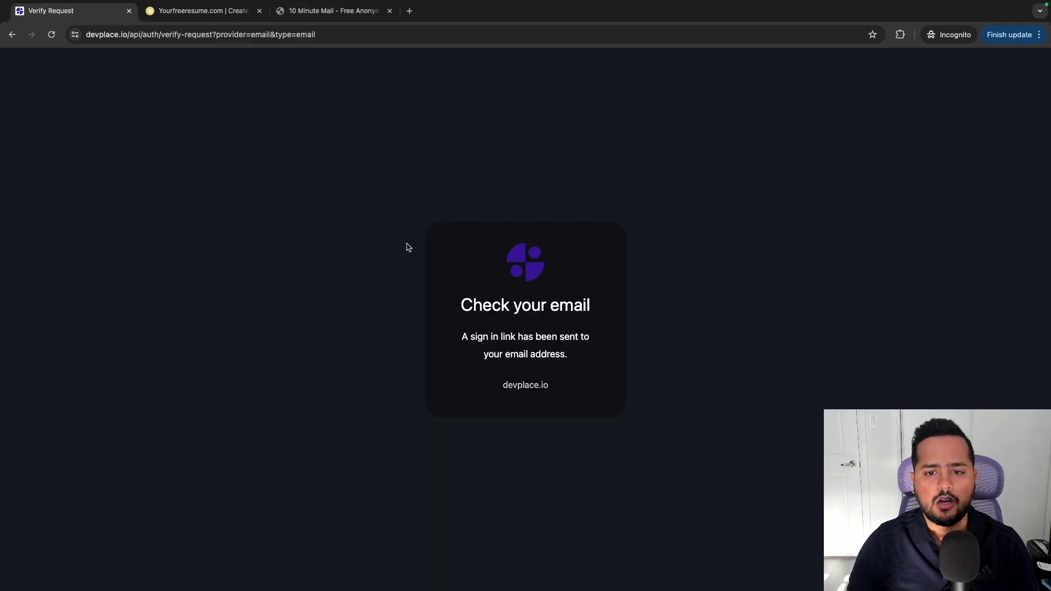
pyautogui.click(331, 11)
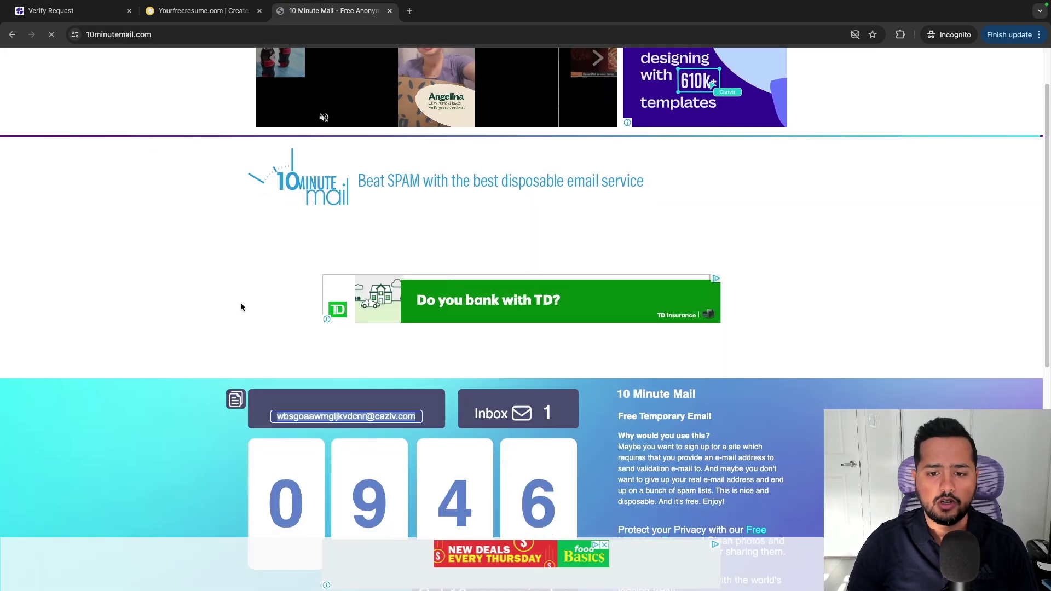
pyautogui.scroll(-4, 241, 307)
pyautogui.scroll(-2, 427, 427)
pyautogui.click(503, 416)
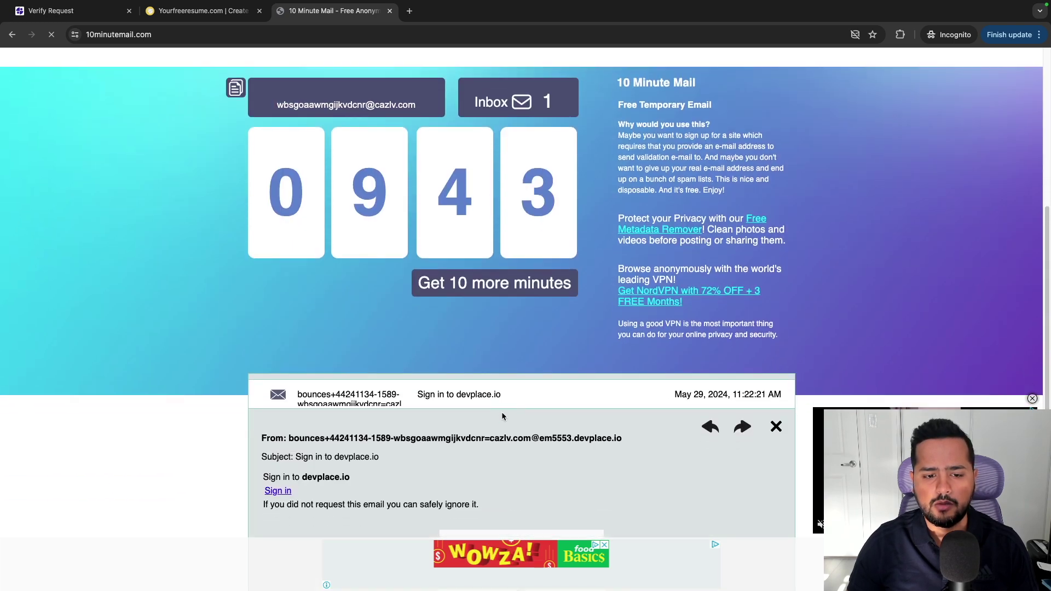
pyautogui.click(278, 491)
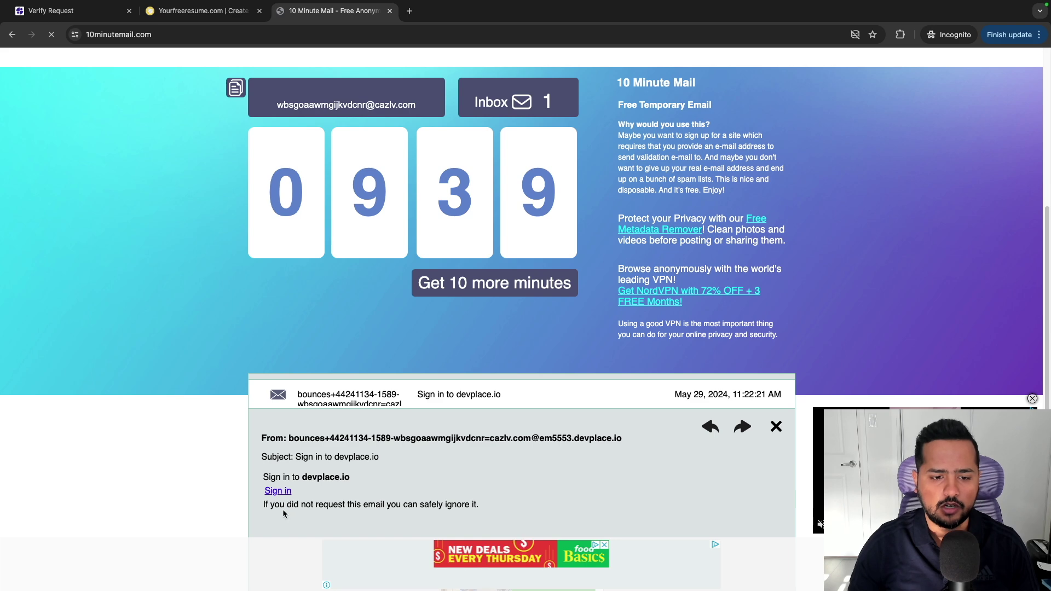
pyautogui.click(276, 491)
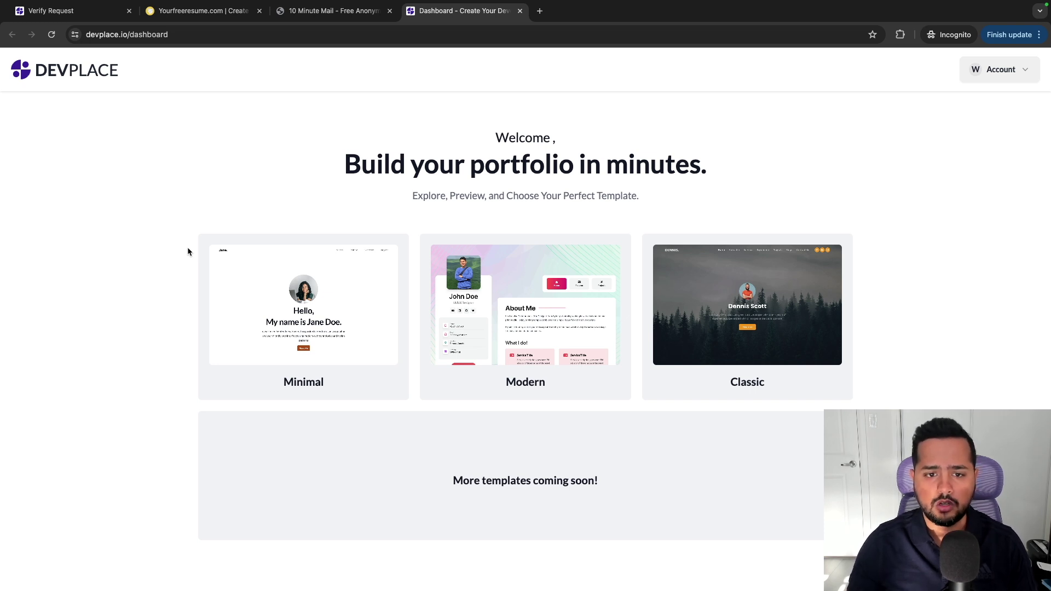
# Preview the Minimal template, then move on to the Modern template preview.
pyautogui.click(247, 293)
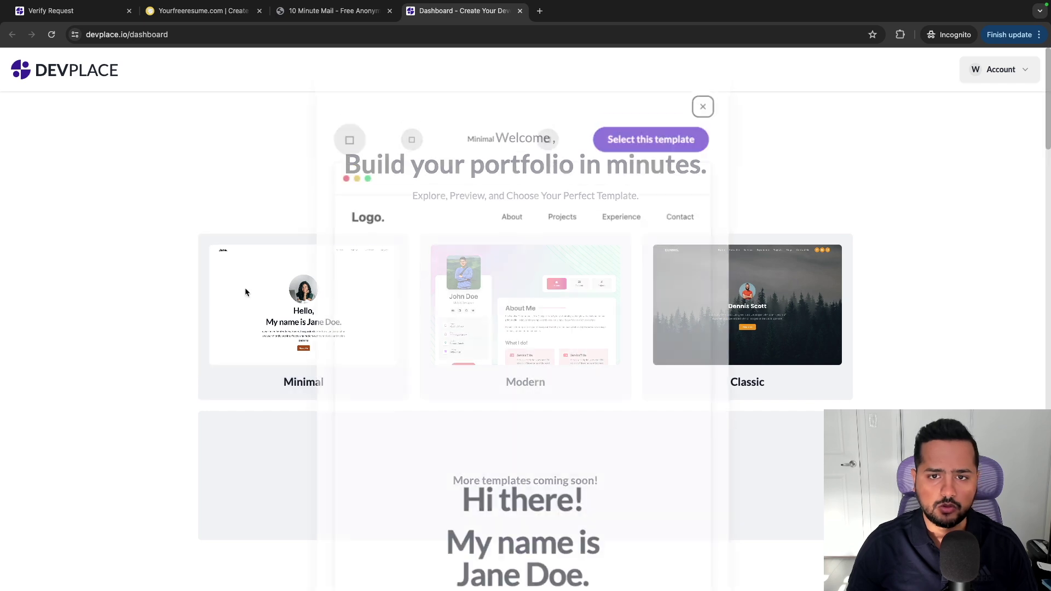
pyautogui.scroll(-2, 532, 260)
pyautogui.scroll(-6, 531, 259)
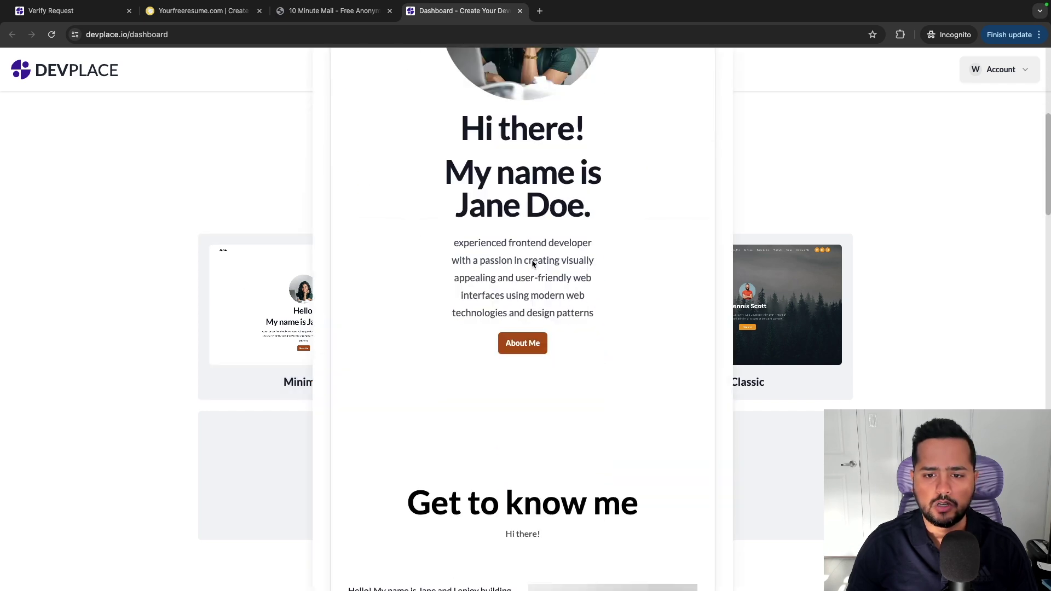
pyautogui.scroll(8, 531, 259)
pyautogui.click(548, 111)
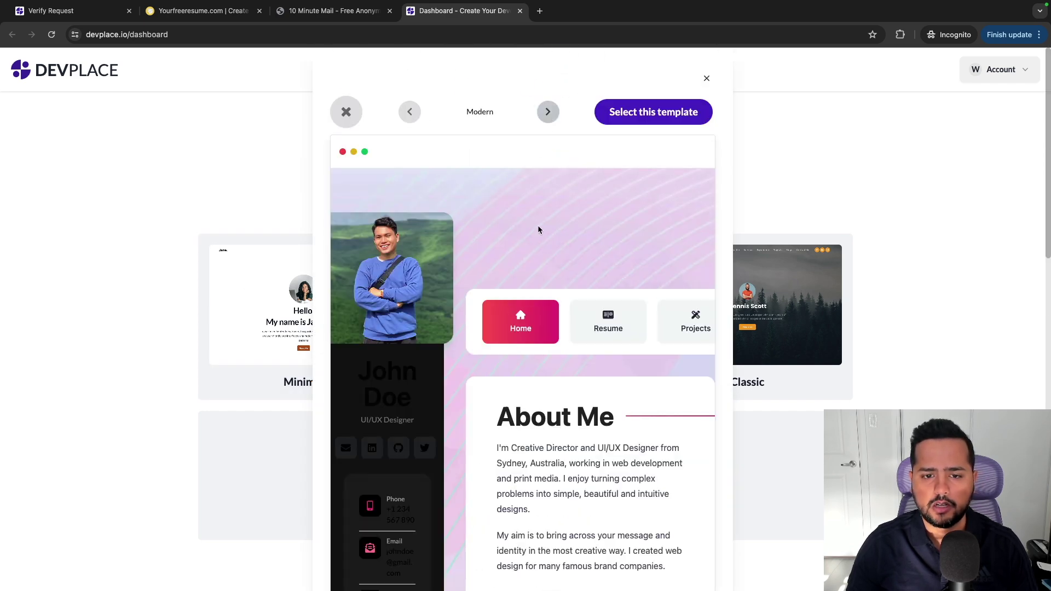
pyautogui.scroll(-8, 538, 230)
pyautogui.scroll(8, 538, 242)
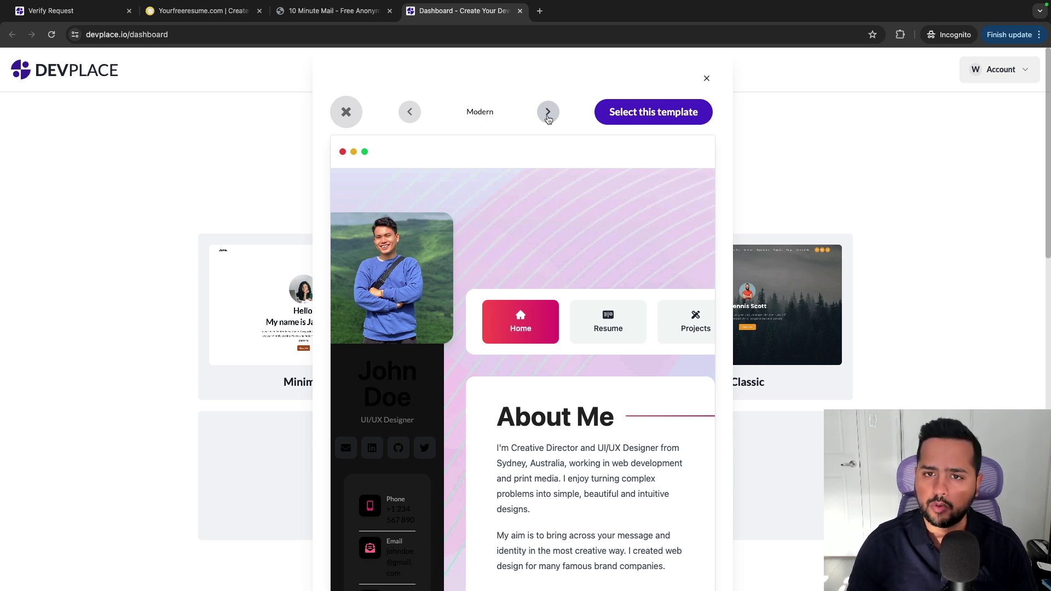
# Look over the Classic template preview, close it, and reopen the Minimal preview.
pyautogui.click(548, 113)
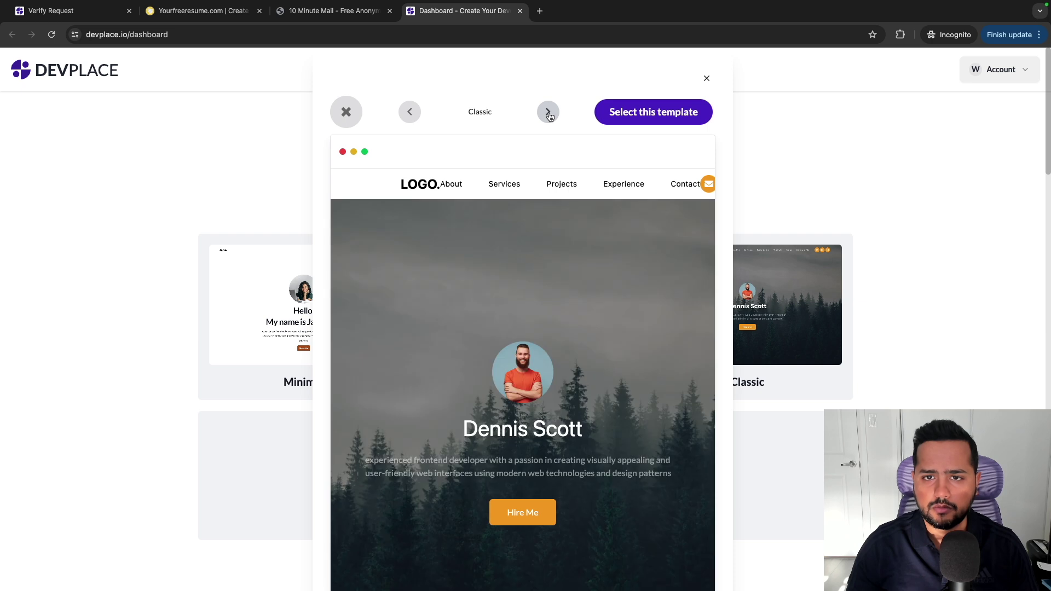
pyautogui.scroll(-3, 657, 164)
pyautogui.scroll(3, 712, 137)
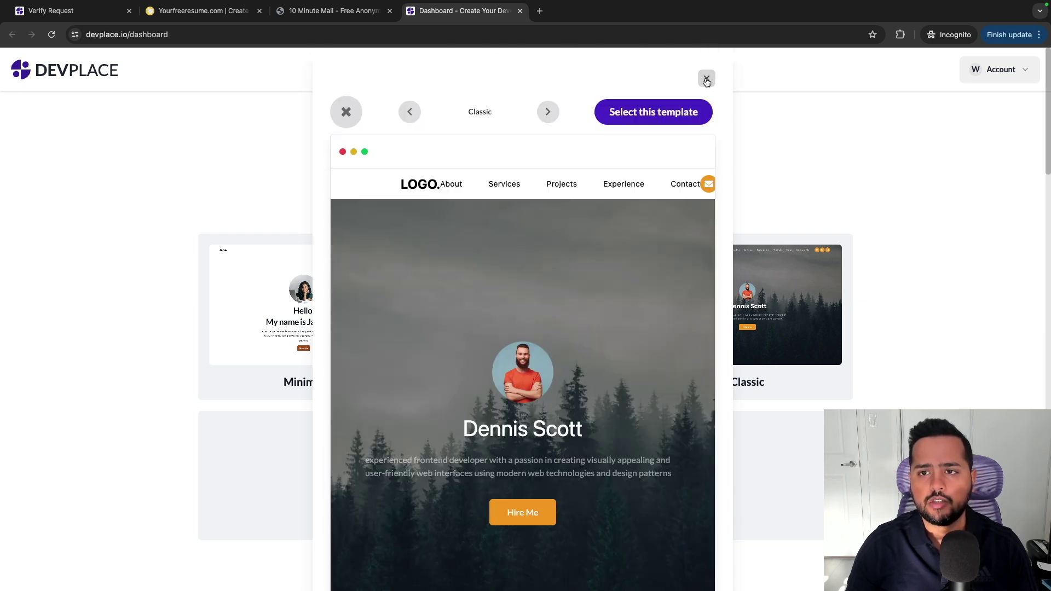
pyautogui.click(345, 111)
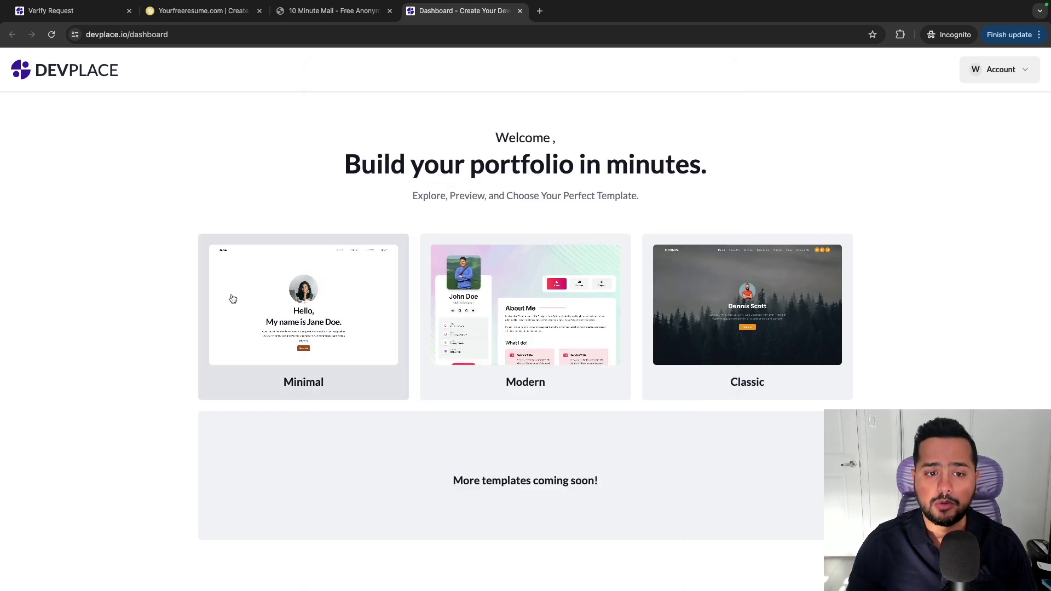
pyautogui.click(256, 305)
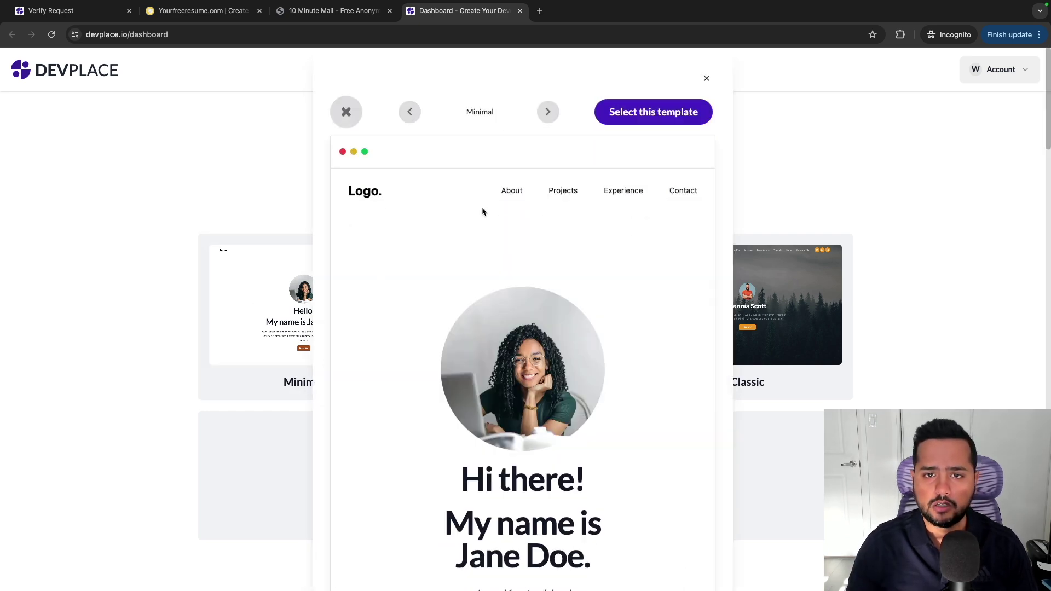
# Select the Minimal template to start the portfolio in the editor.
pyautogui.click(660, 113)
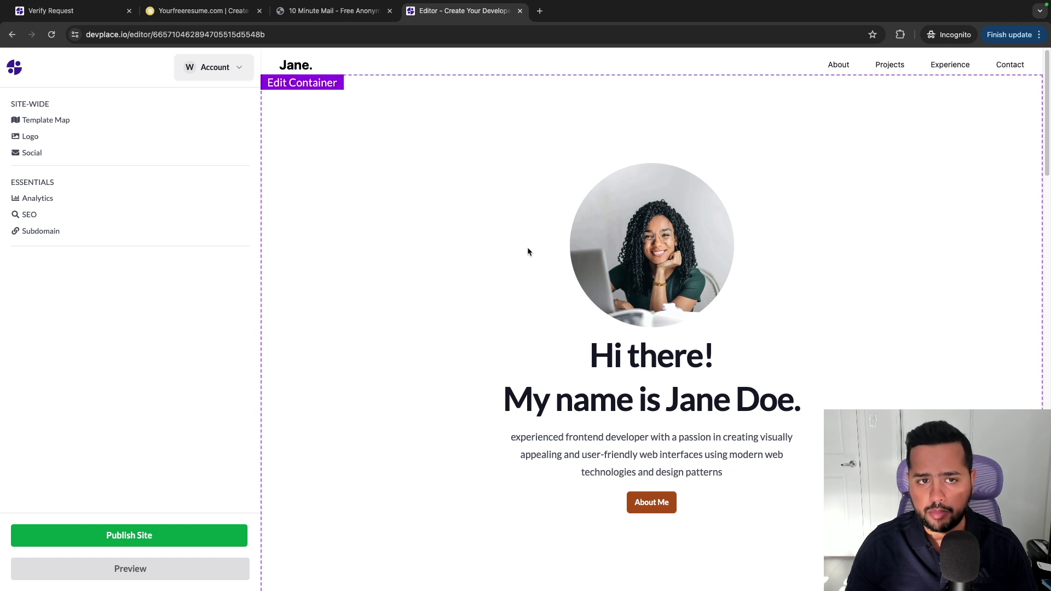
pyautogui.scroll(-1, 528, 252)
pyautogui.scroll(-5, 529, 251)
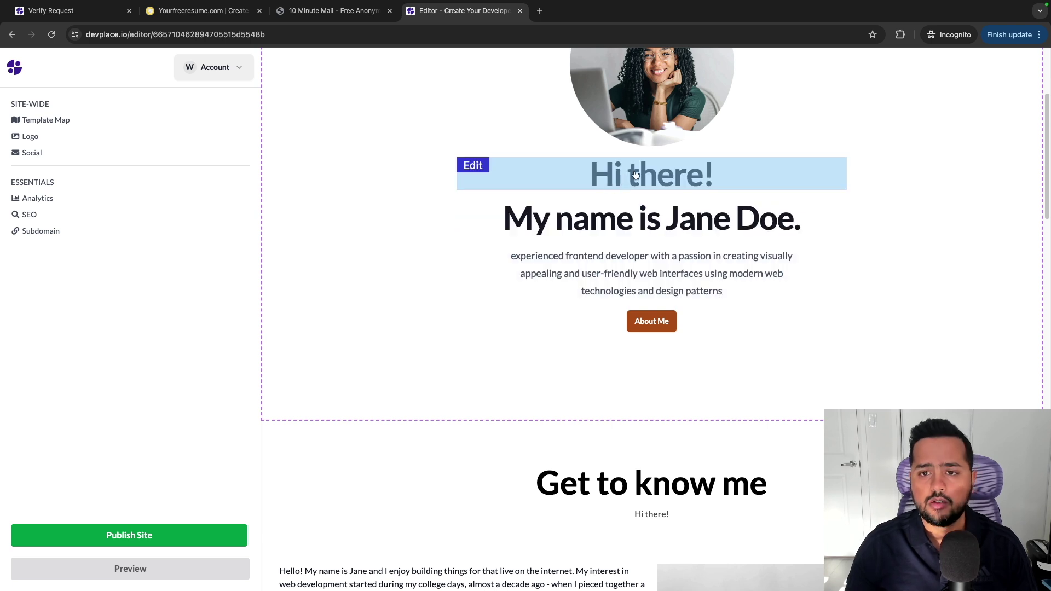
# Replace the placeholder name in the hero heading with the owner's full name.
pyautogui.click(627, 226)
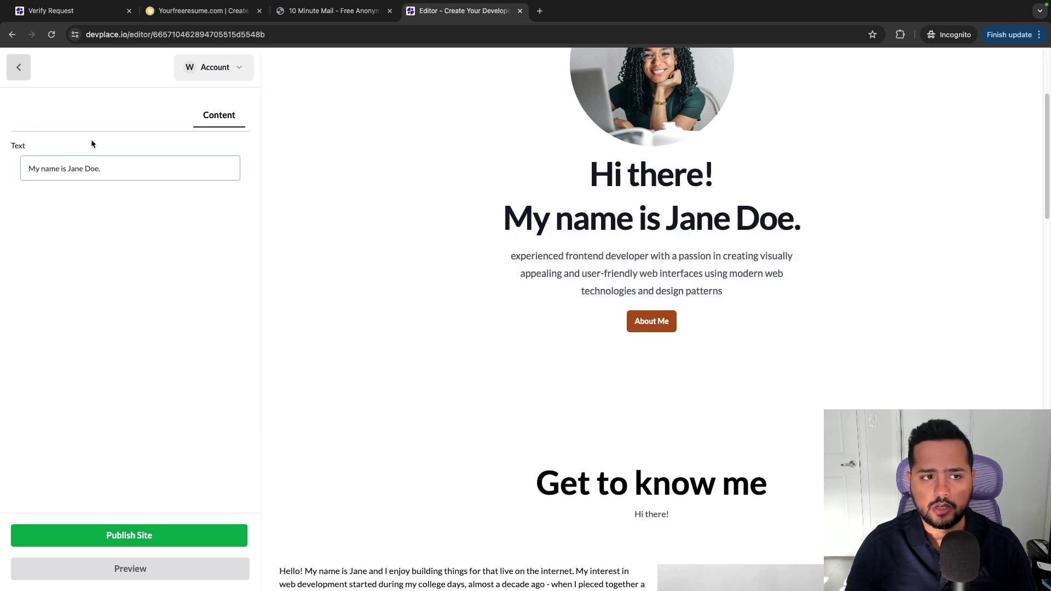
pyautogui.moveTo(99, 170); pyautogui.dragTo(85, 170)
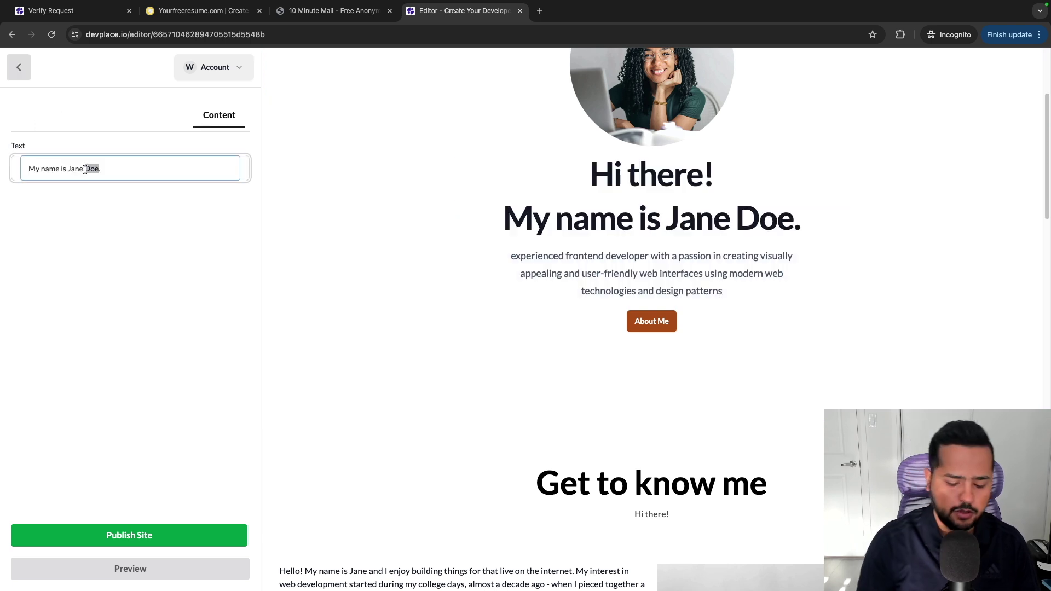
pyautogui.press('BackSpace')
pyautogui.press('BackSpace')
pyautogui.press('BackSpace')
pyautogui.press('BackSpace')
pyautogui.press('BackSpace')
pyautogui.press('BackSpace')
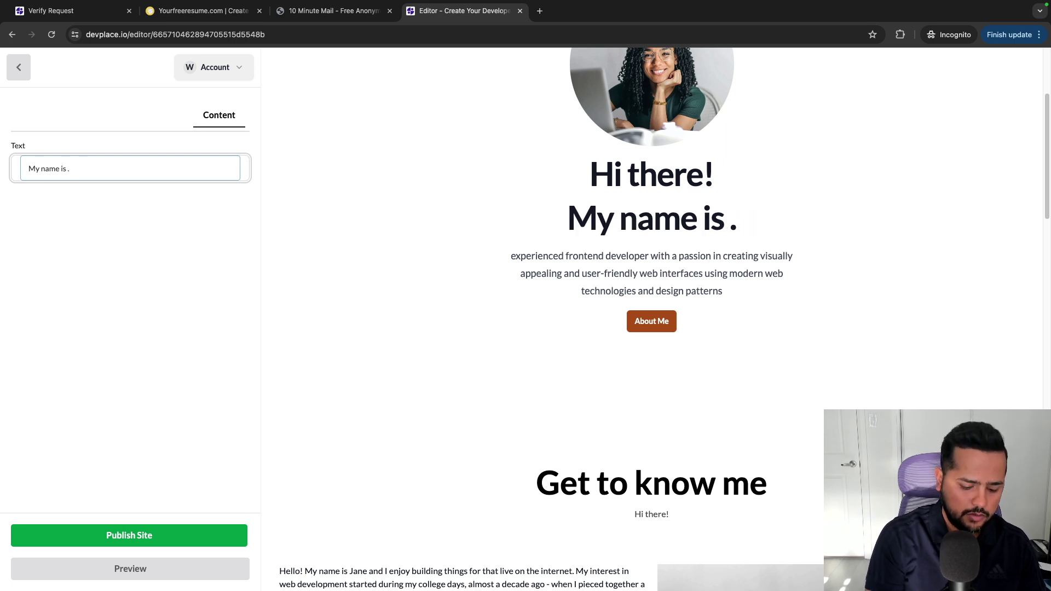
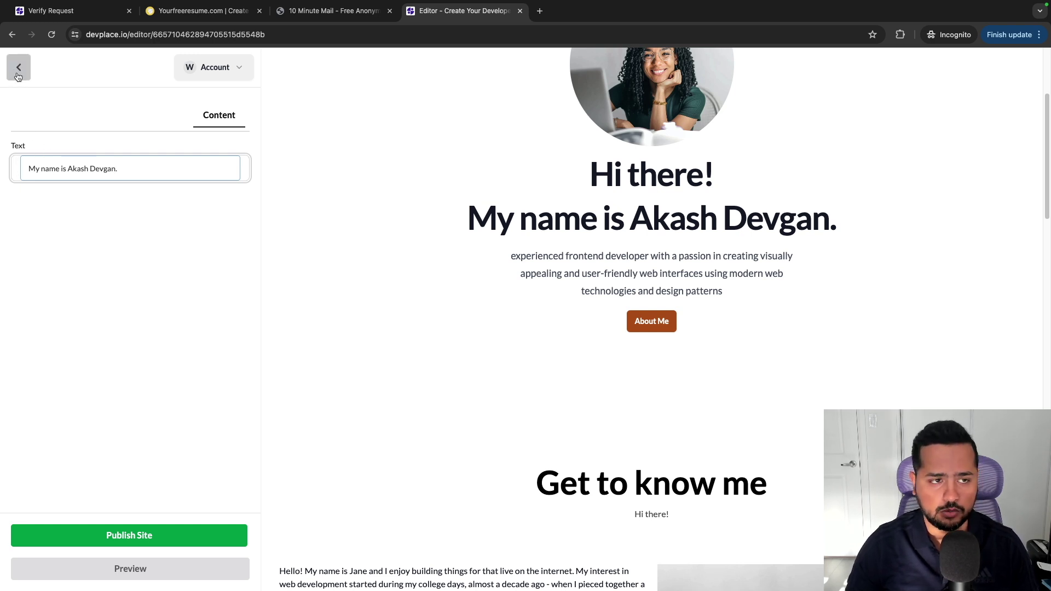
pyautogui.click(18, 68)
pyautogui.scroll(-1, 635, 266)
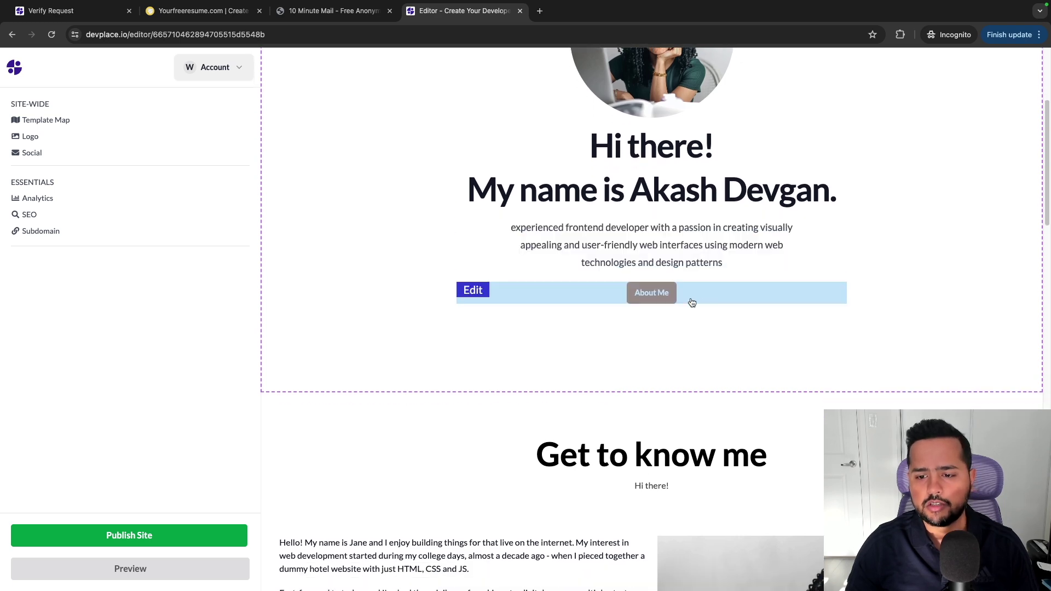
pyautogui.scroll(-15, 692, 303)
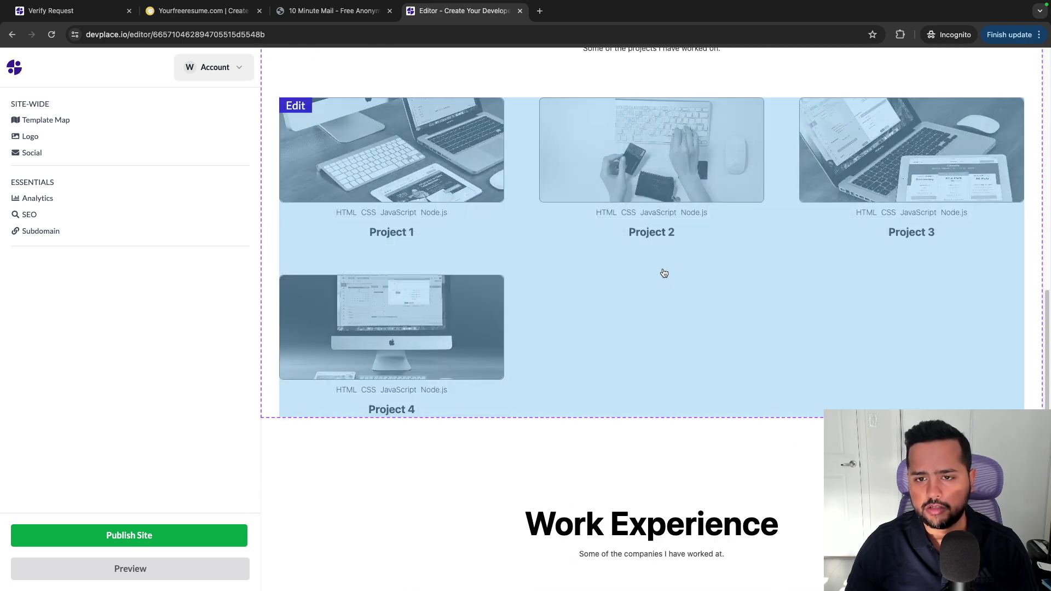
pyautogui.scroll(2, 664, 273)
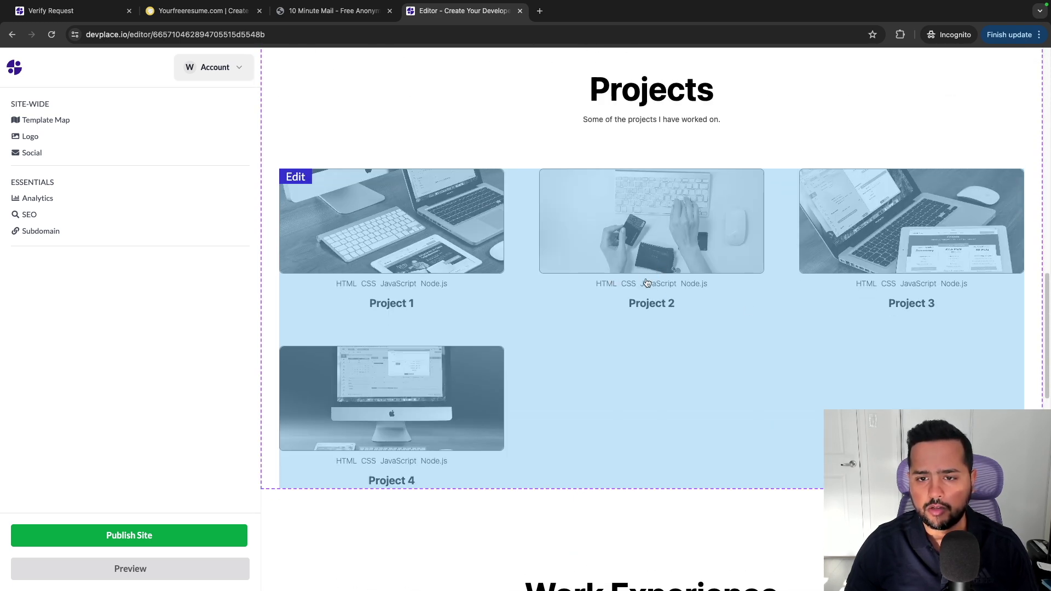
pyautogui.click(530, 287)
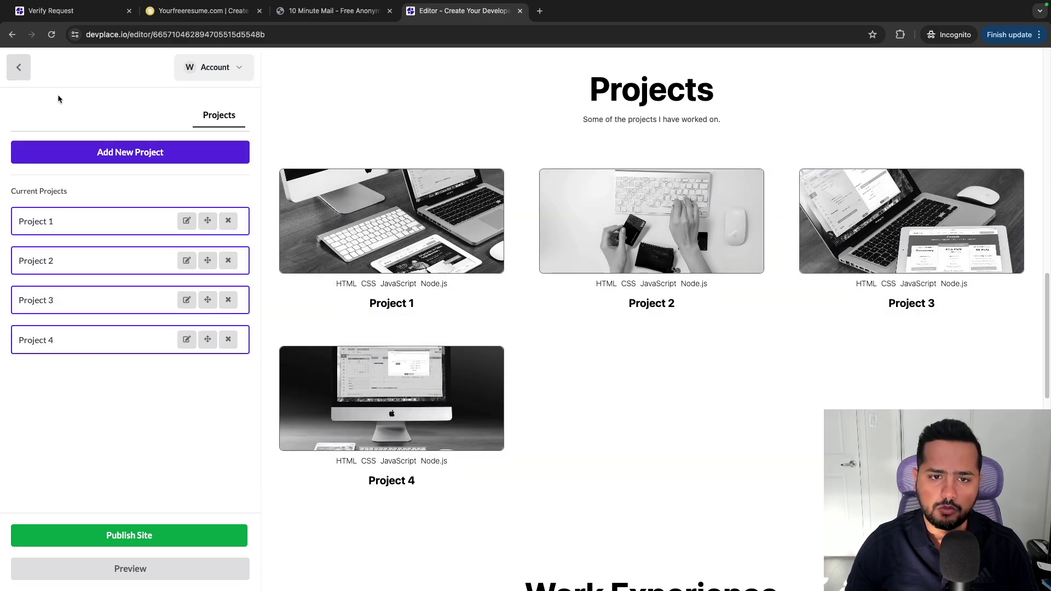
pyautogui.click(24, 70)
pyautogui.scroll(-15, 493, 228)
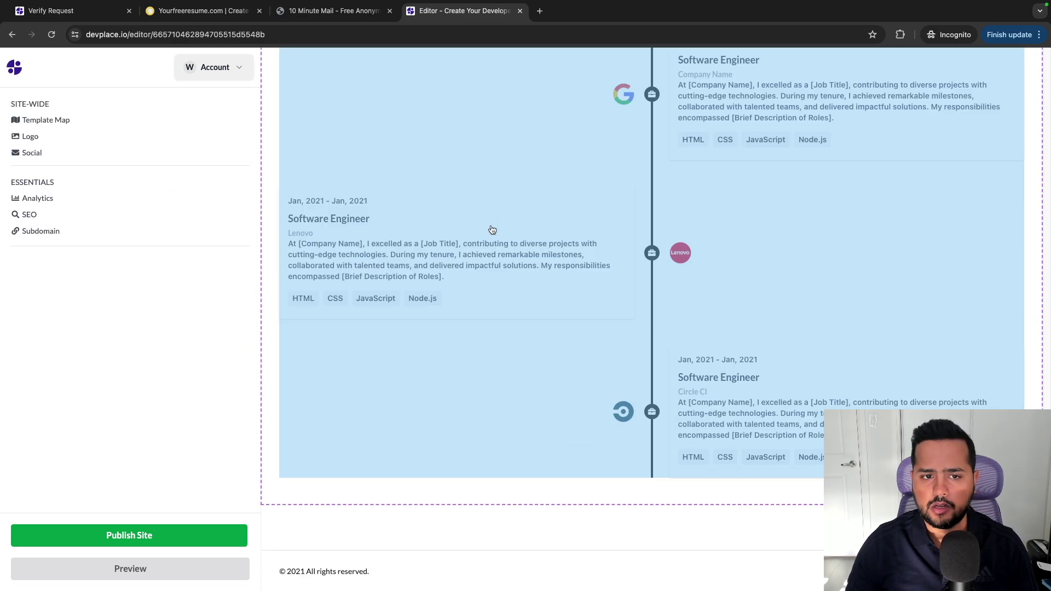
pyautogui.scroll(3, 493, 228)
pyautogui.scroll(20, 493, 229)
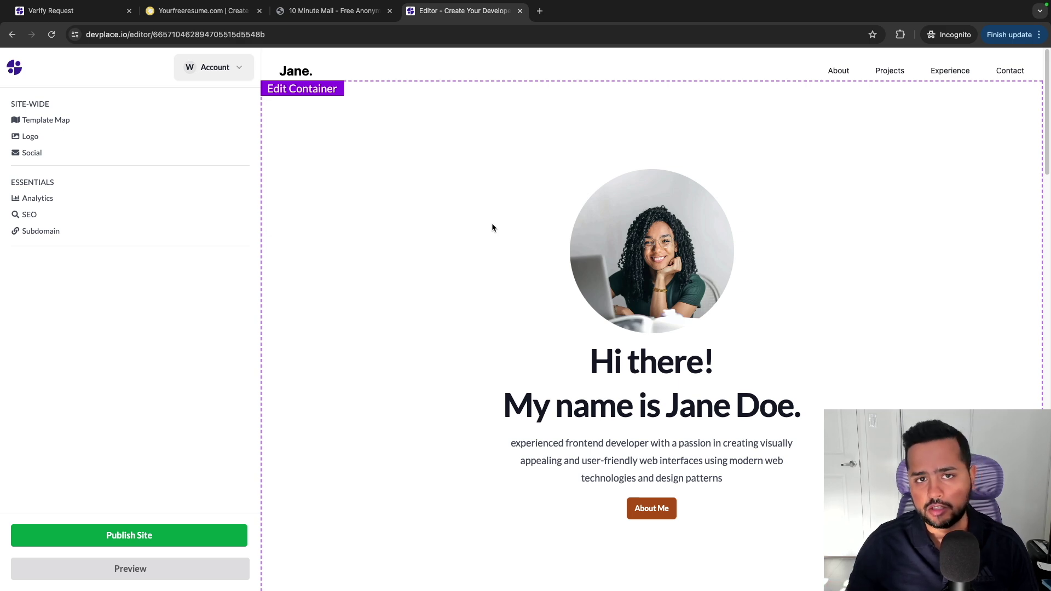
pyautogui.scroll(-10, 495, 232)
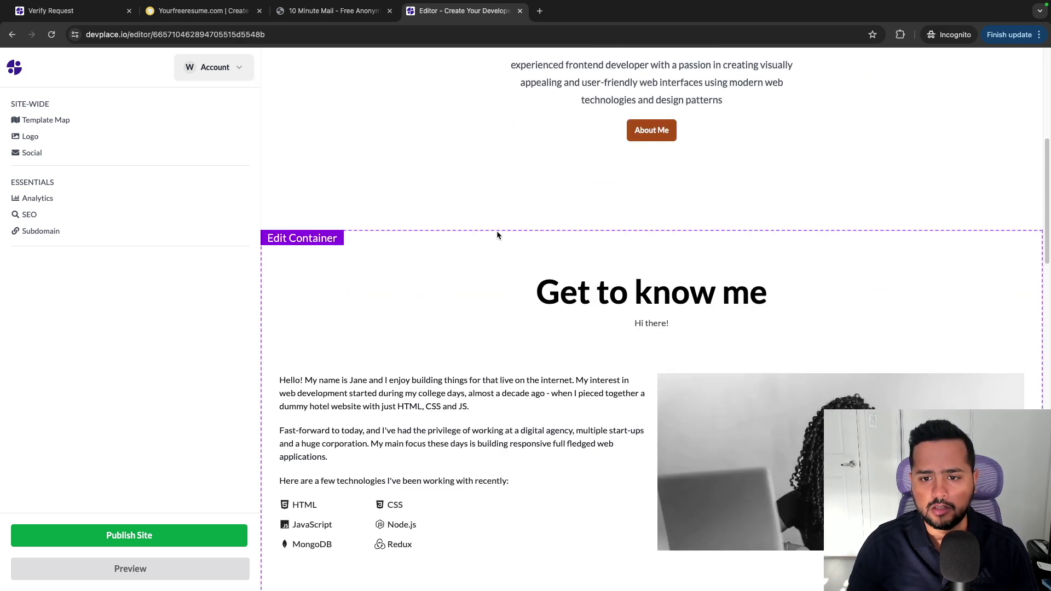
pyautogui.scroll(-6, 700, 167)
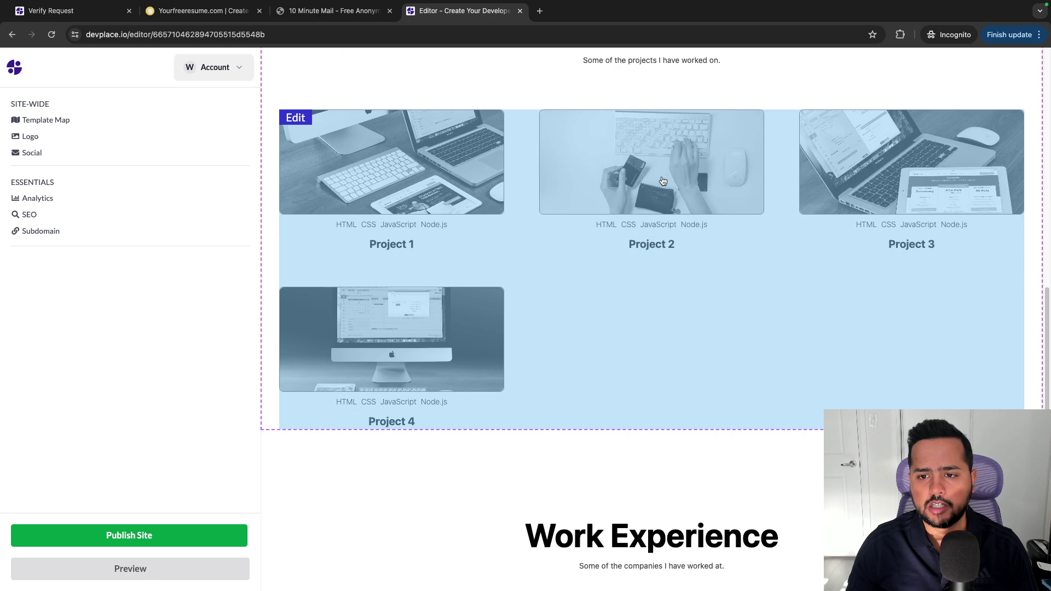
pyautogui.scroll(-8, 662, 180)
pyautogui.scroll(8, 663, 181)
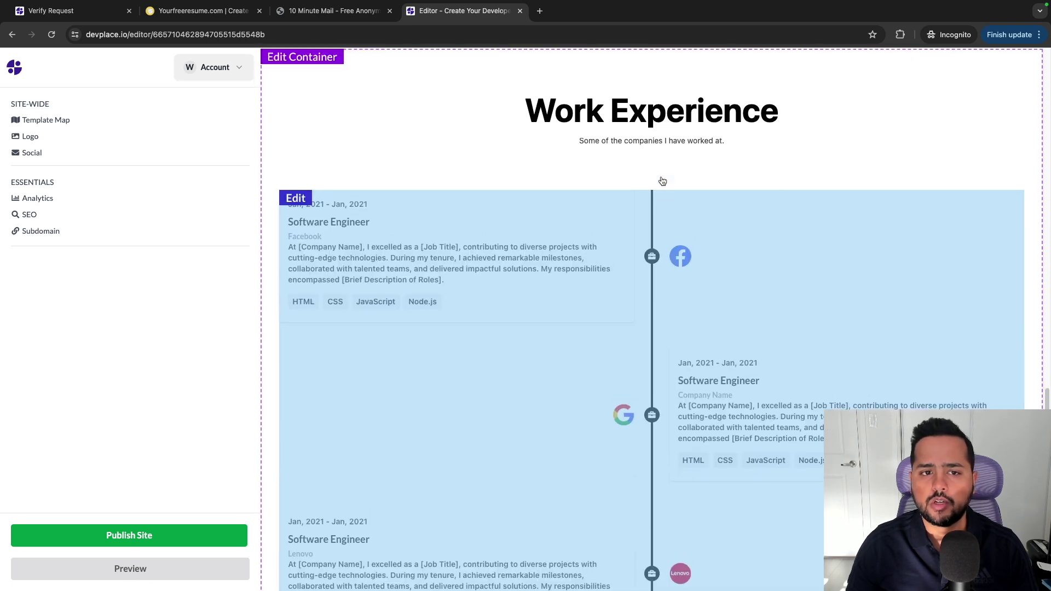
pyautogui.scroll(1, 662, 181)
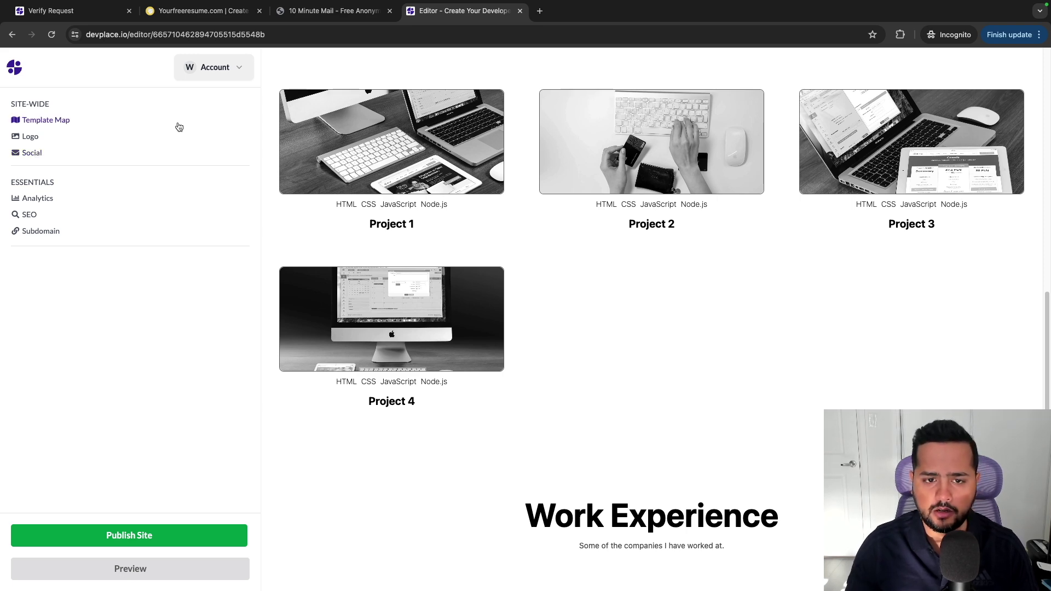
pyautogui.scroll(5, 610, 283)
pyautogui.scroll(5, 609, 290)
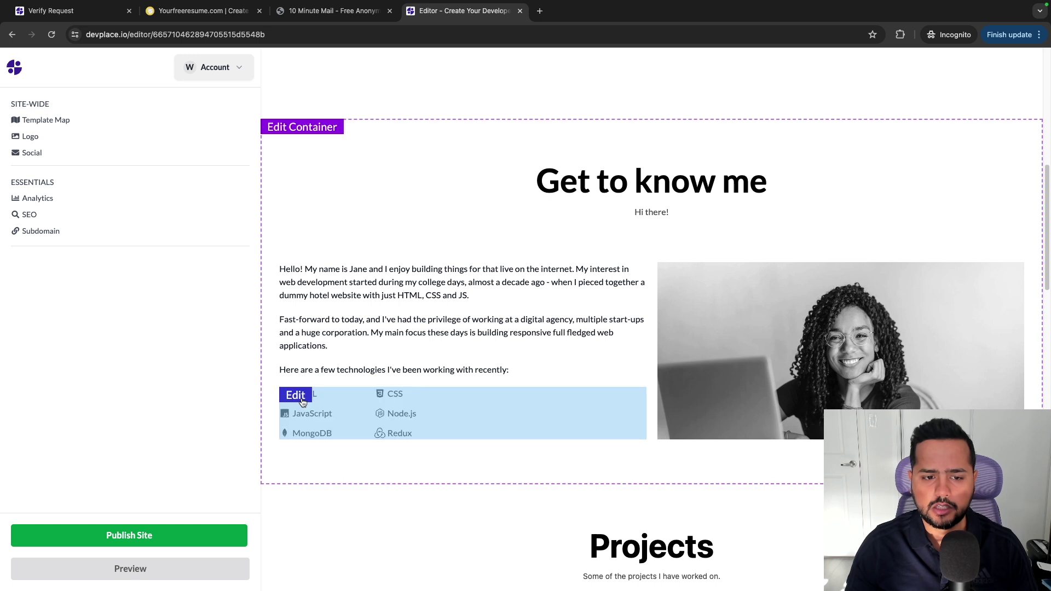
# Add Vue.js and PHP from All Skills to the Get to know me technologies list.
pyautogui.click(301, 401)
pyautogui.click(203, 137)
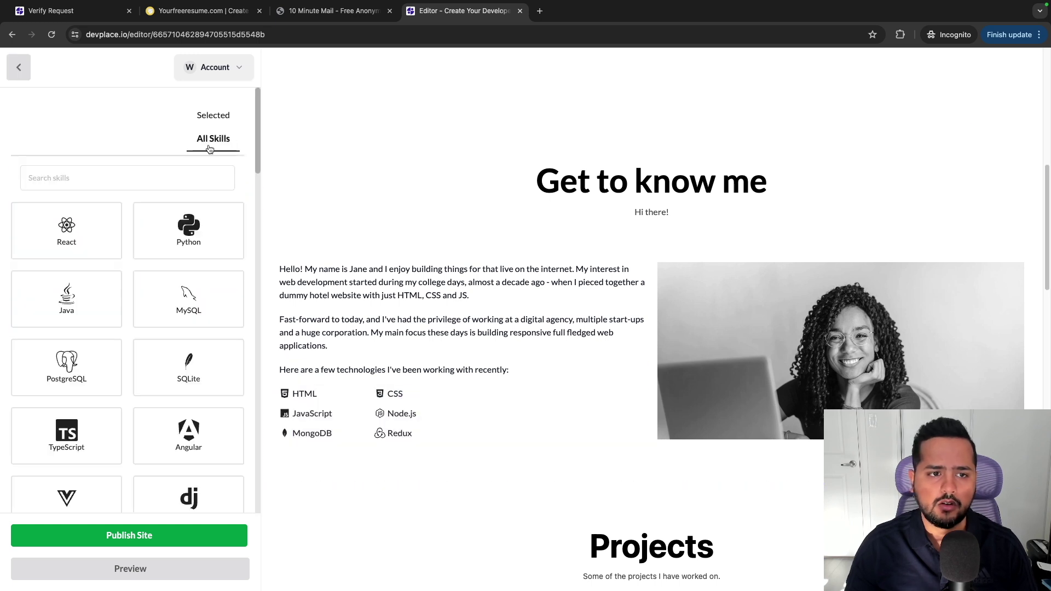
pyautogui.scroll(-5, 168, 281)
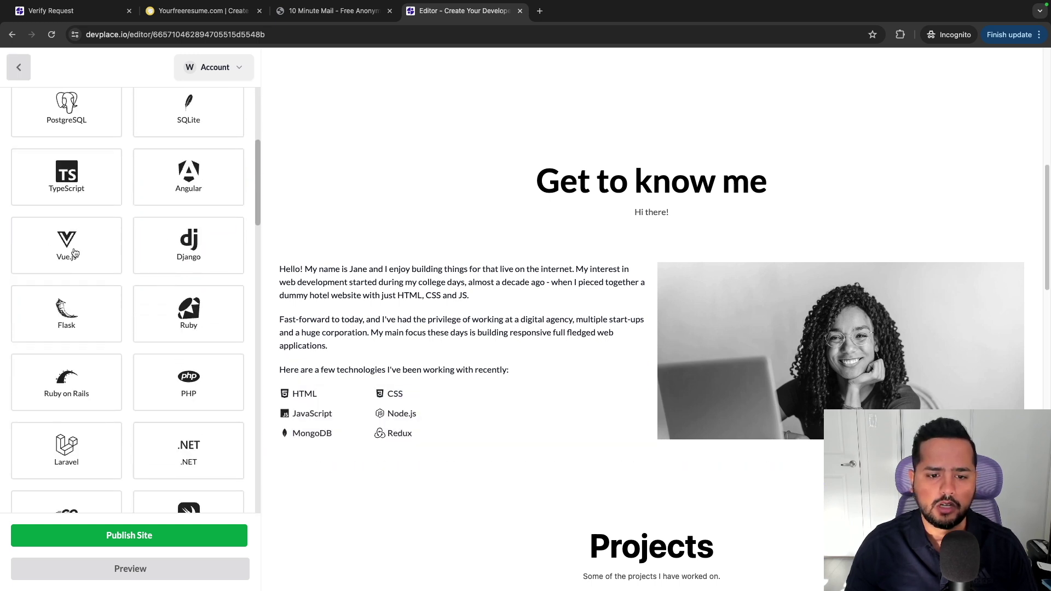
pyautogui.click(78, 254)
pyautogui.scroll(-1, 154, 330)
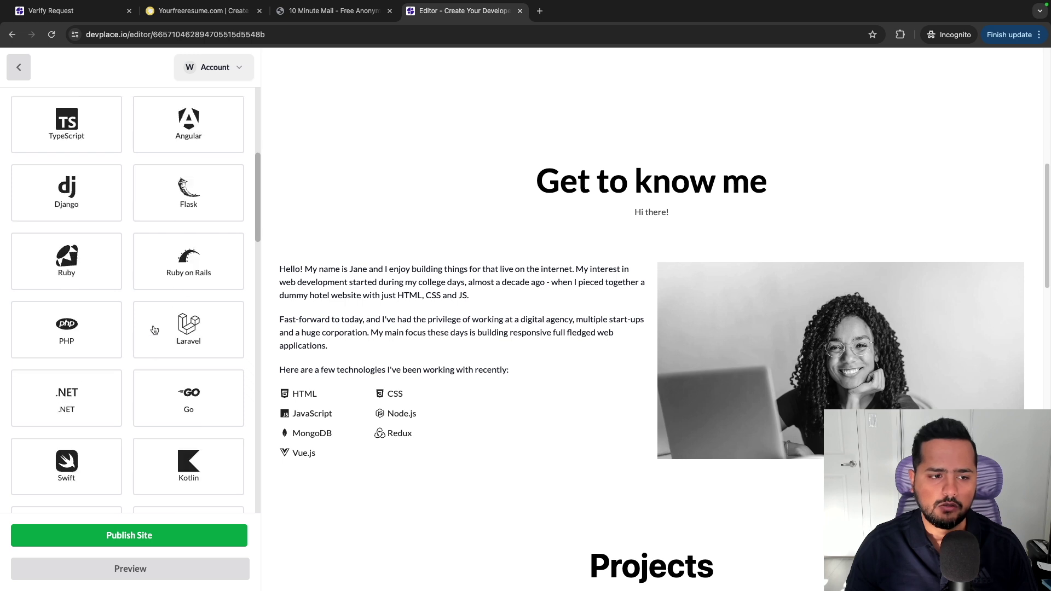
pyautogui.click(80, 341)
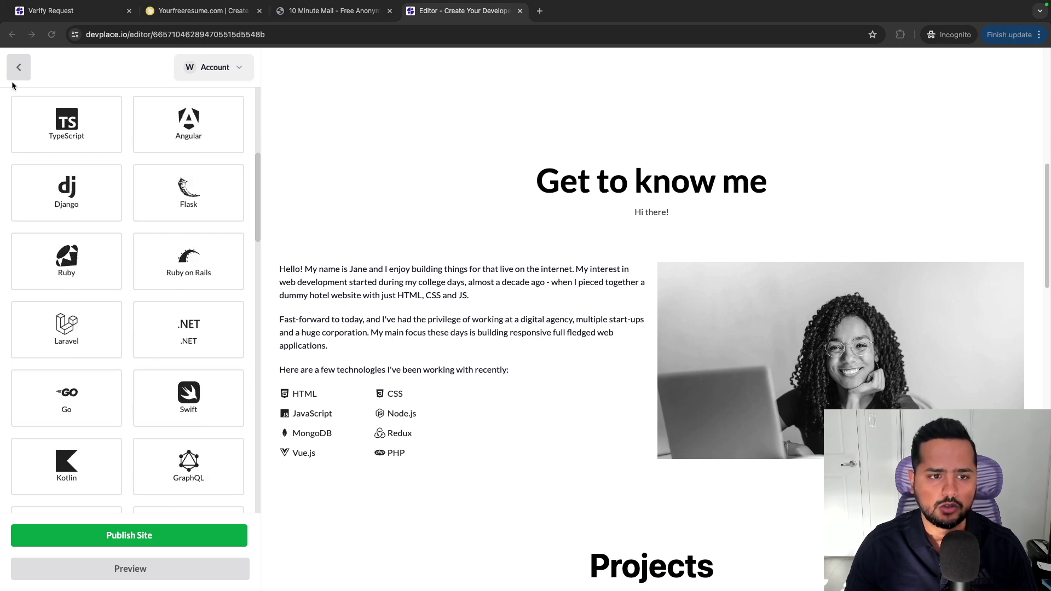
pyautogui.click(18, 67)
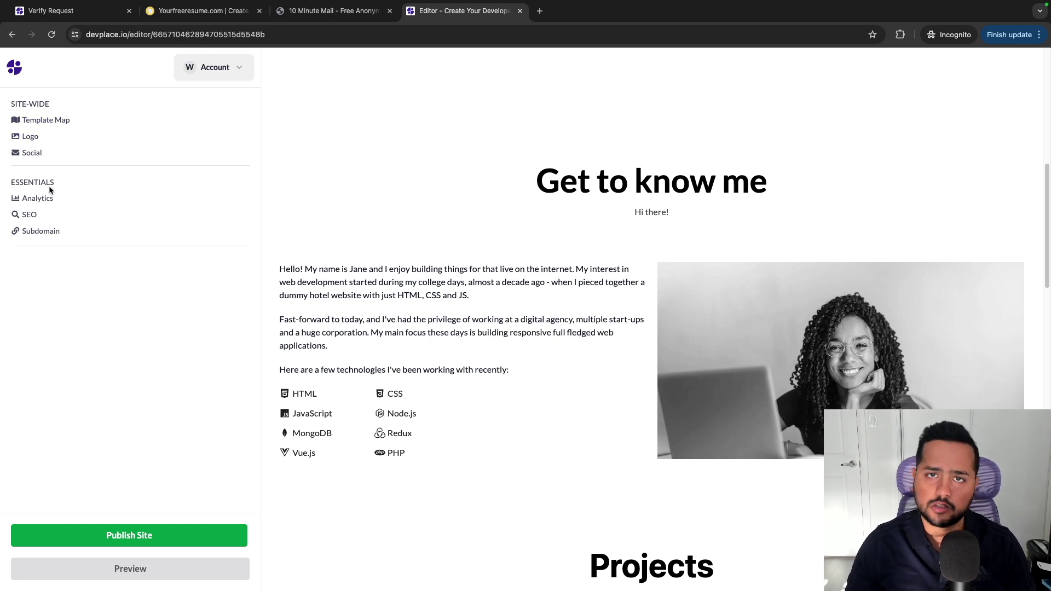
# Open the Template Map and toggle the Header section off and back on.
pyautogui.click(48, 122)
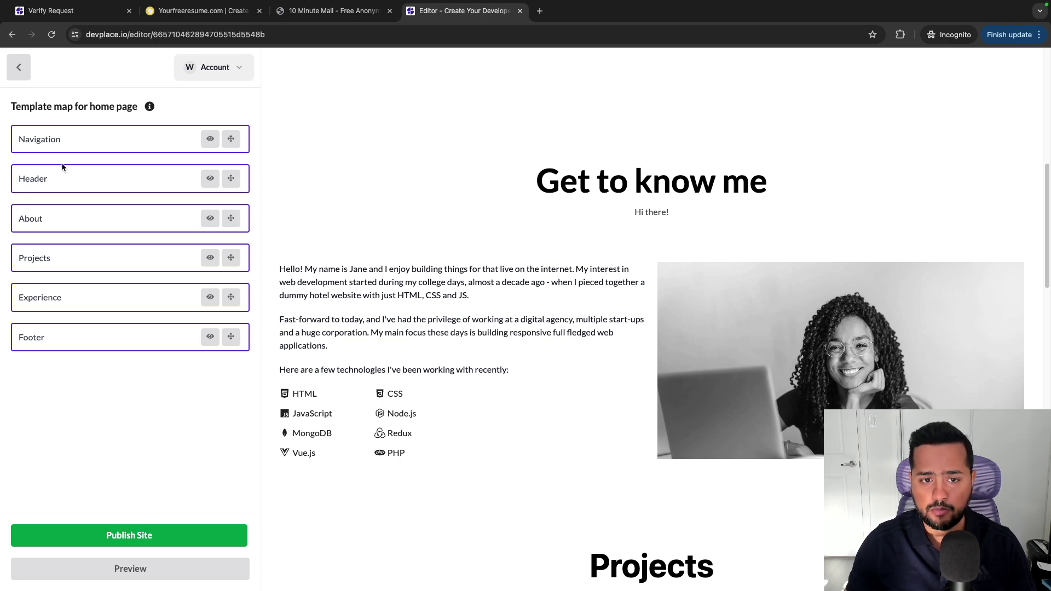
pyautogui.click(62, 142)
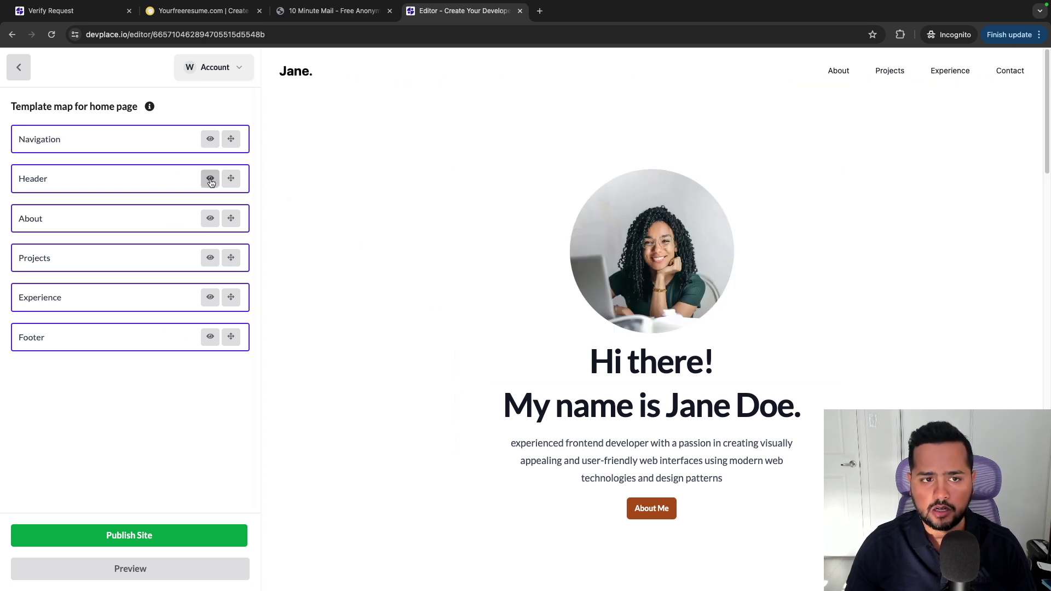
pyautogui.click(210, 180)
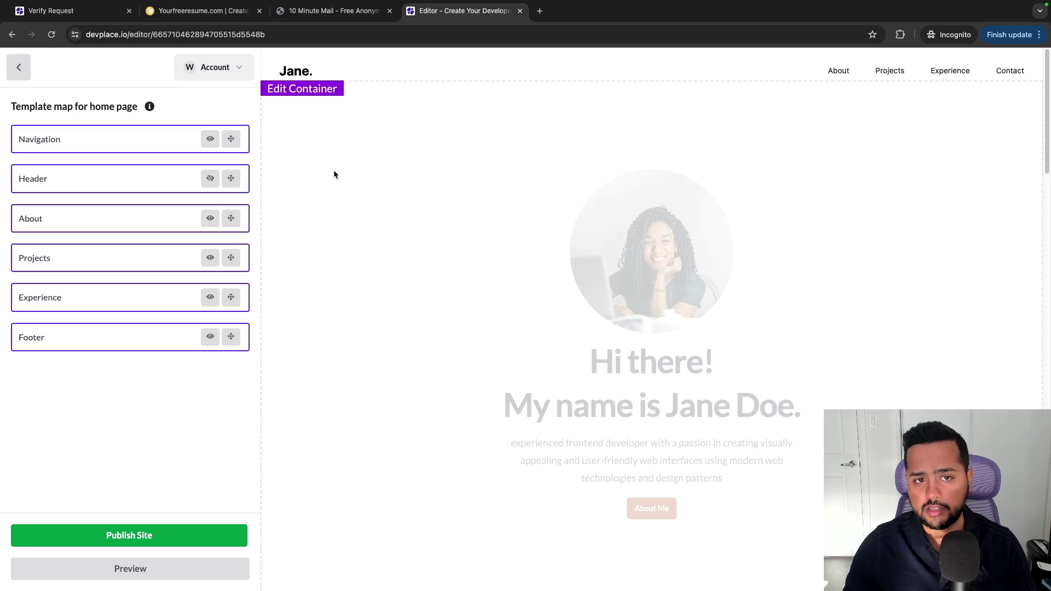
pyautogui.click(210, 179)
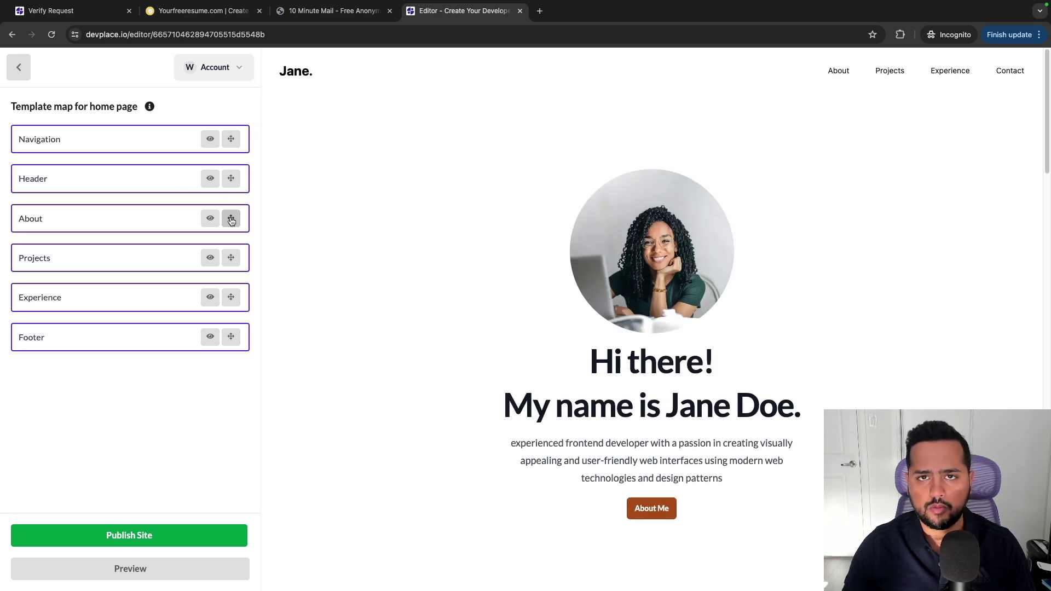
# Drag the Projects section below Experience and check the reordered page preview.
pyautogui.scroll(-7, 383, 274)
pyautogui.scroll(-4, 428, 284)
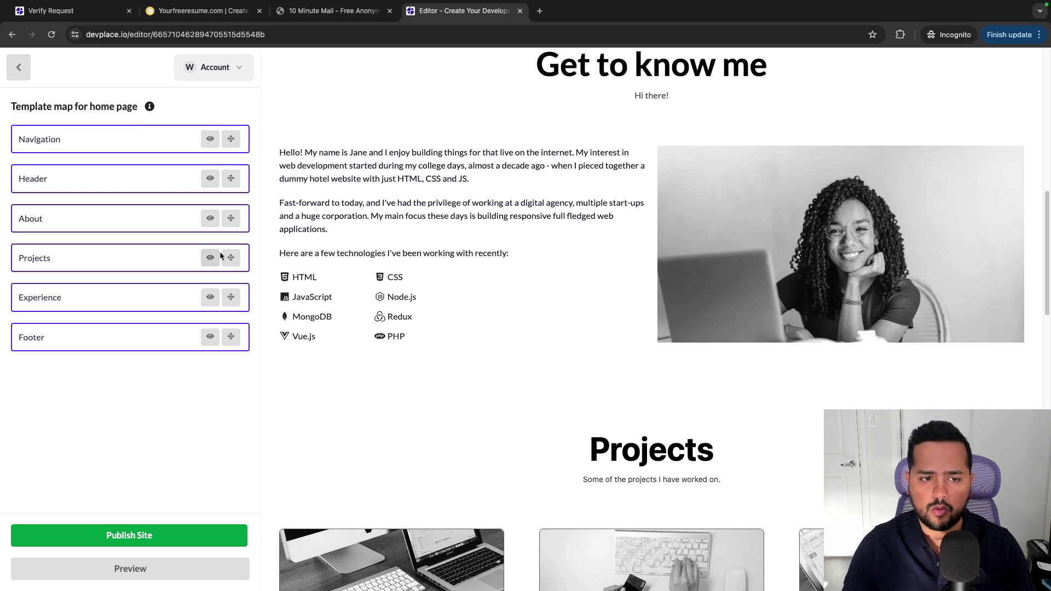
pyautogui.moveTo(232, 260); pyautogui.dragTo(230, 300)
pyautogui.scroll(-2, 493, 292)
pyautogui.scroll(-8, 515, 299)
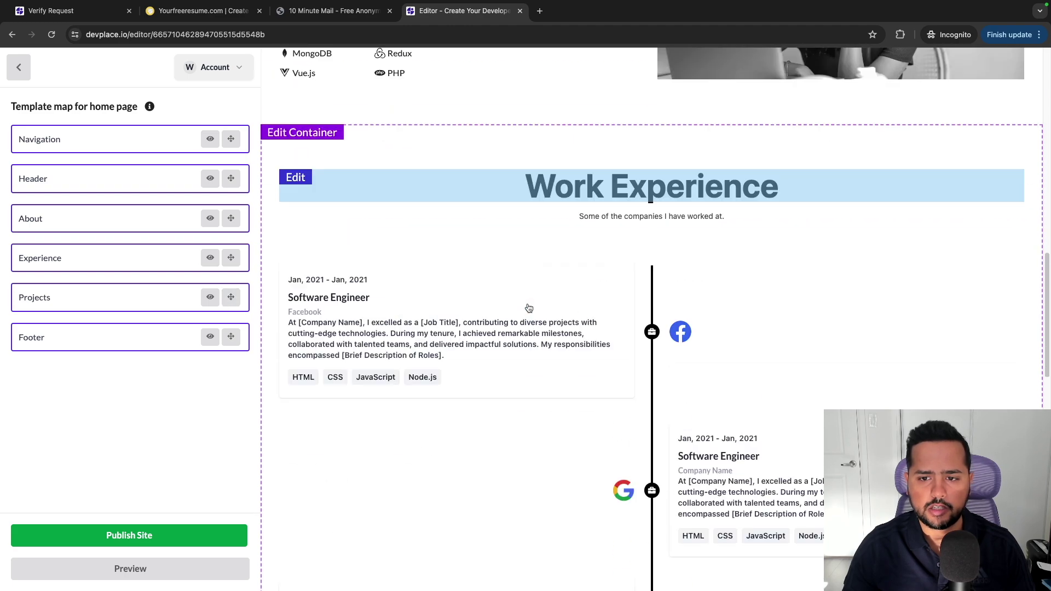
pyautogui.scroll(-10, 529, 308)
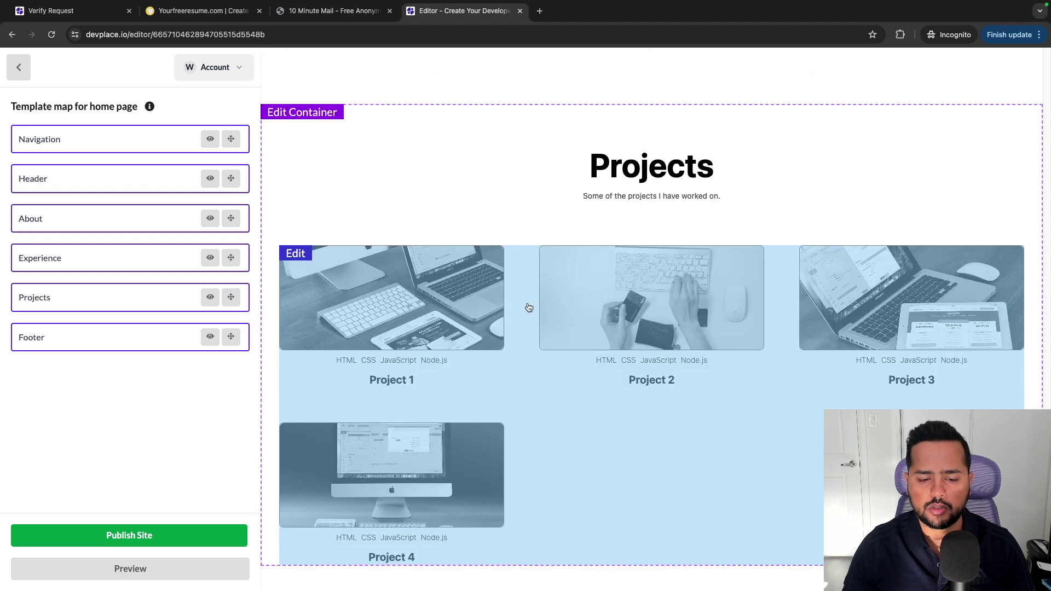
pyautogui.scroll(20, 529, 308)
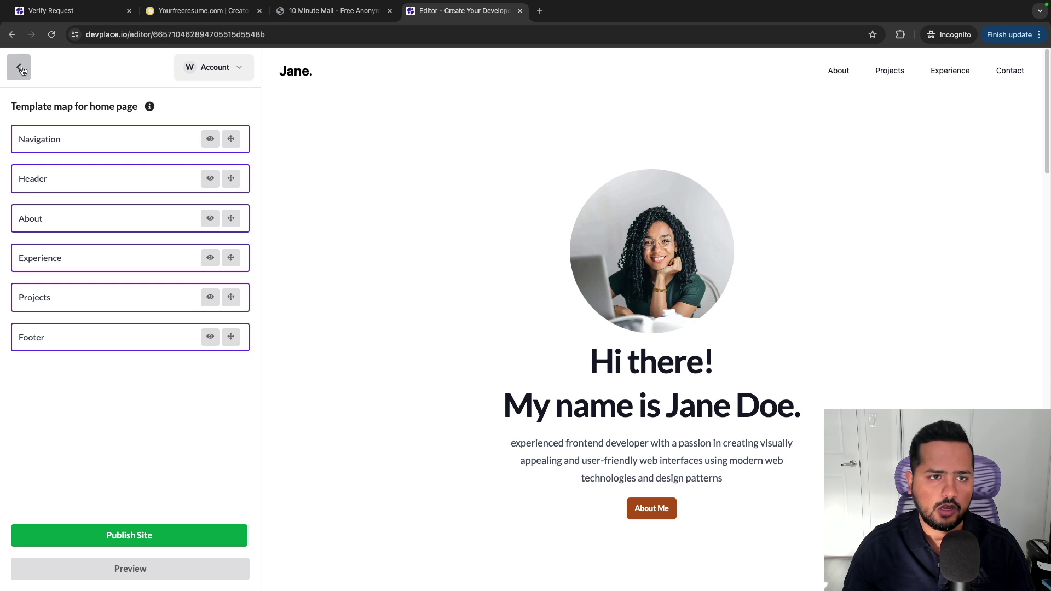
# Open the Social links settings, after briefly visiting the Logo settings.
pyautogui.click(20, 67)
pyautogui.click(31, 138)
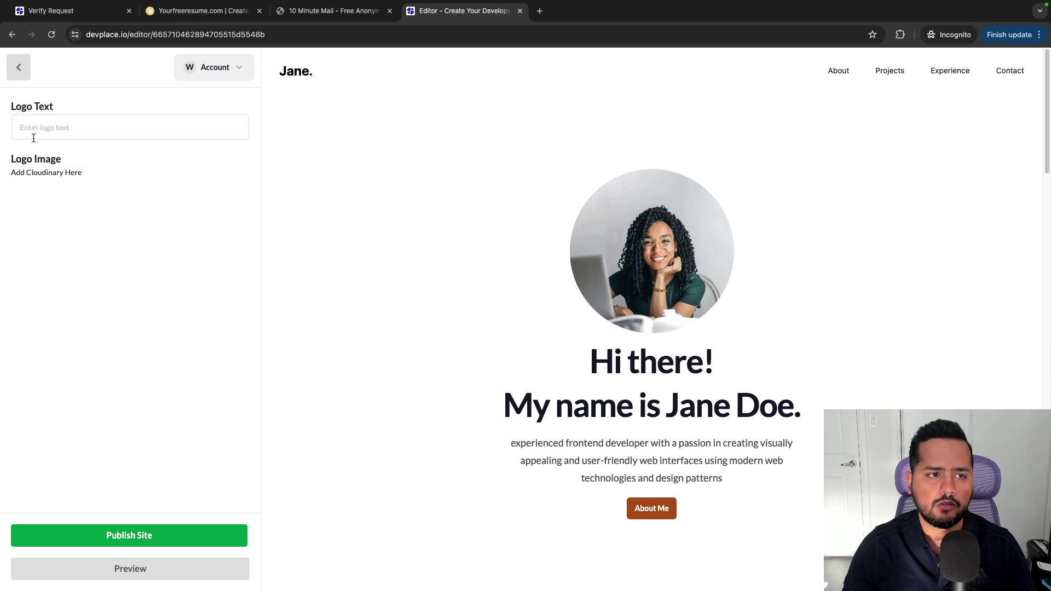
pyautogui.click(19, 68)
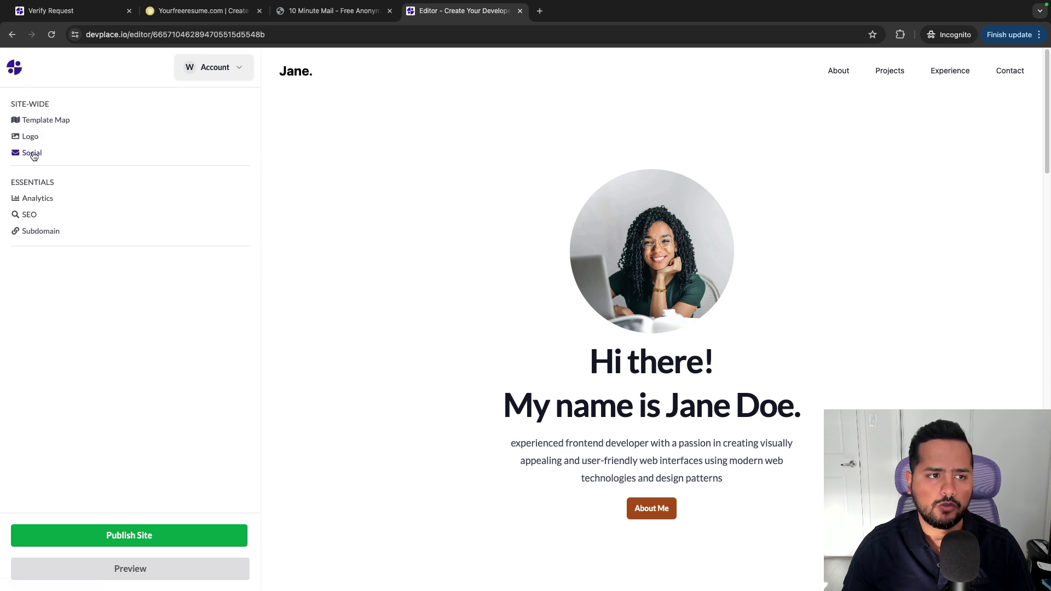
pyautogui.click(33, 154)
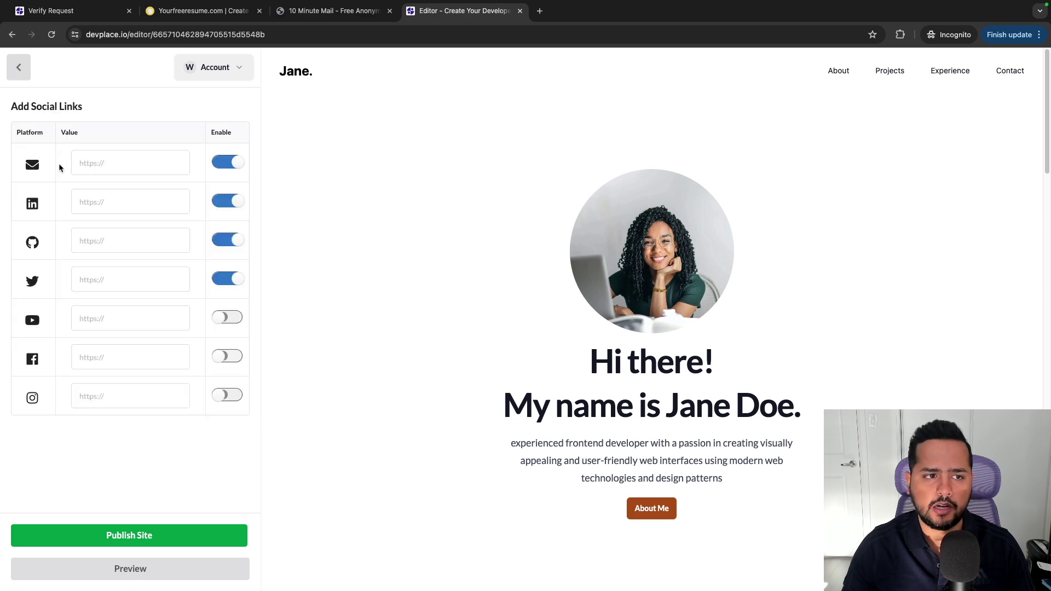
pyautogui.scroll(-10, 794, 260)
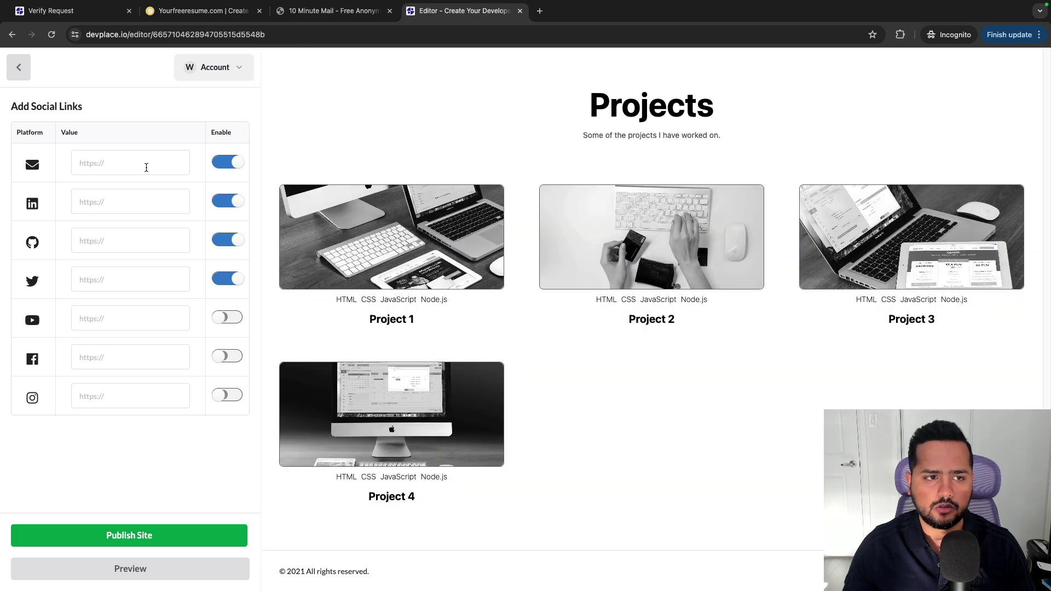
pyautogui.click(144, 163)
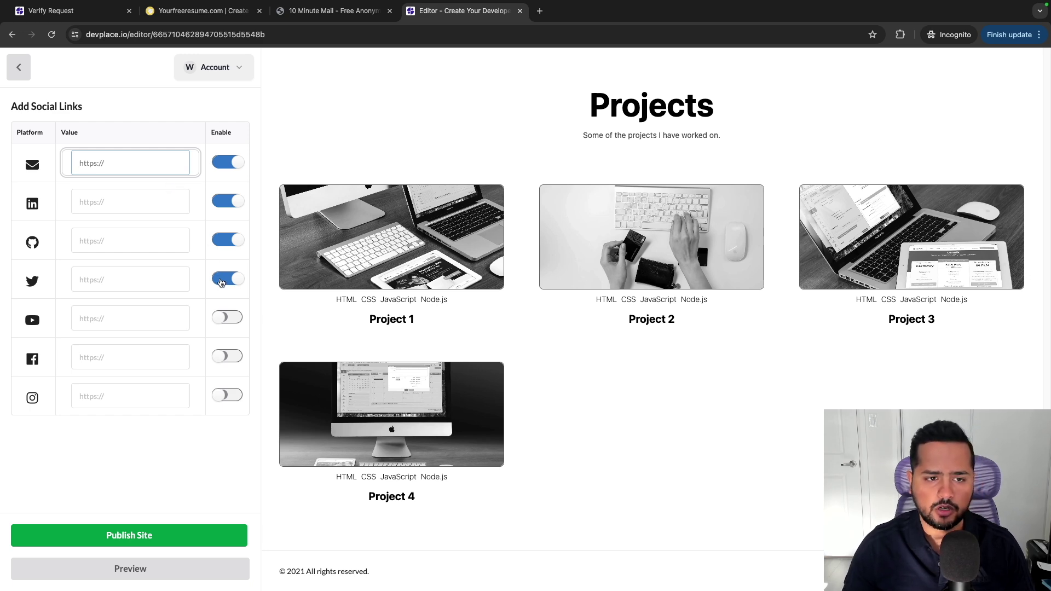
# Disable the Twitter link, keeping email, LinkedIn and GitHub enabled, and return to settings.
pyautogui.click(224, 282)
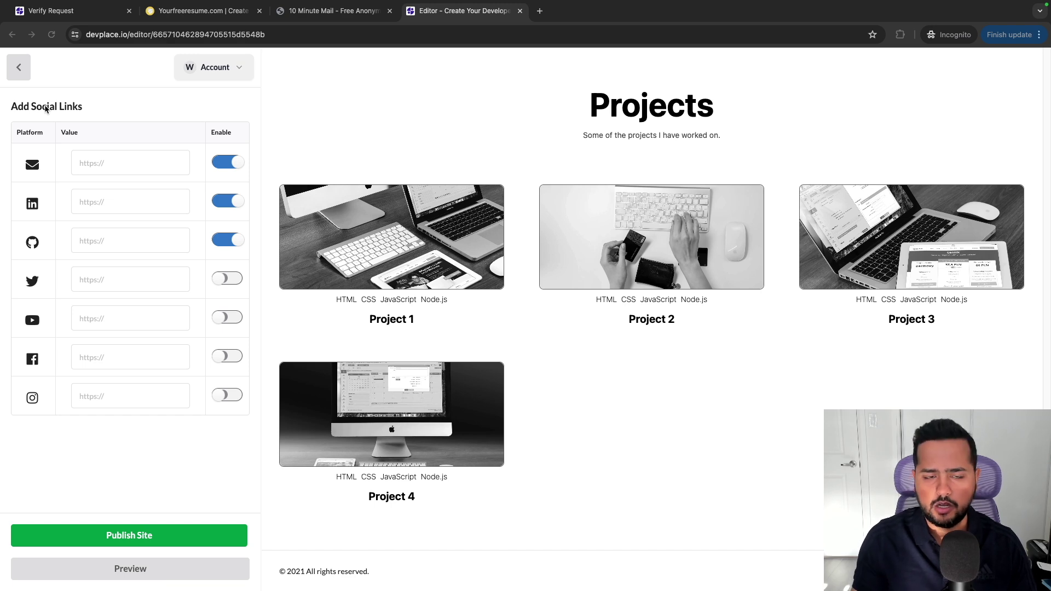
pyautogui.click(21, 71)
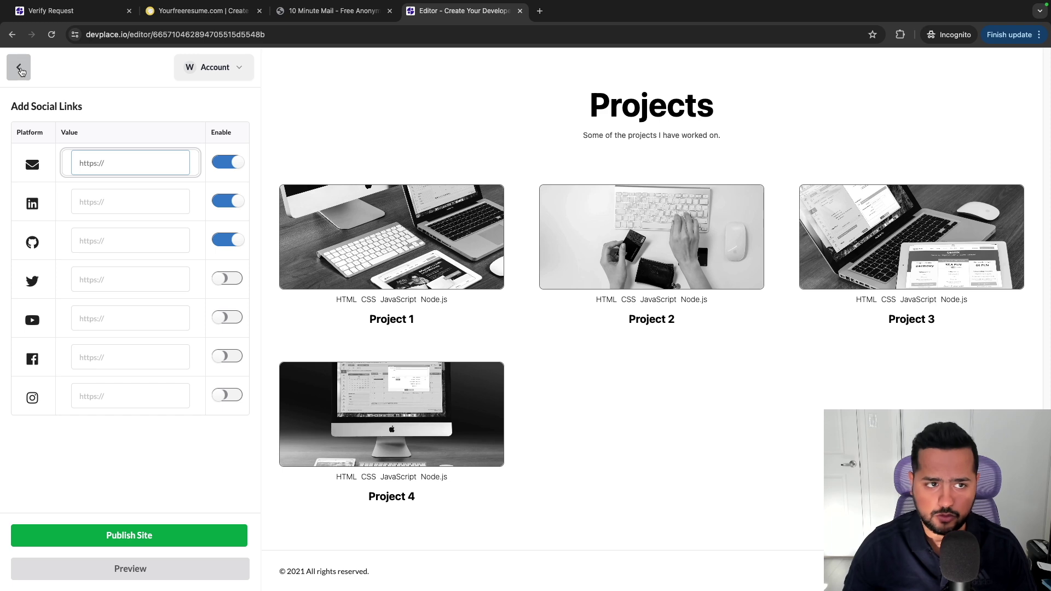
pyautogui.click(19, 68)
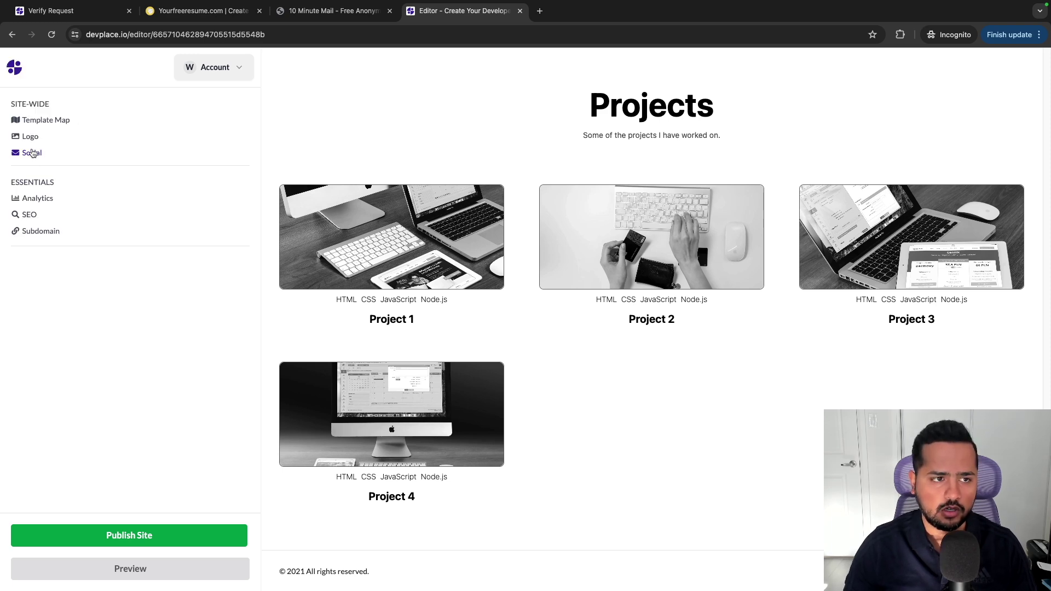
pyautogui.click(32, 154)
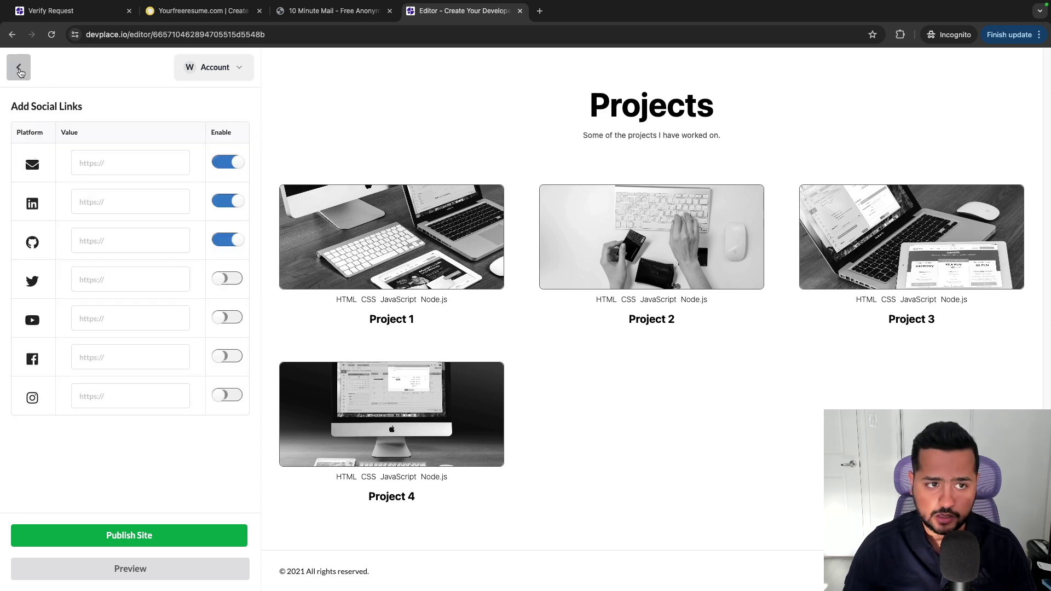
pyautogui.click(19, 69)
pyautogui.click(34, 199)
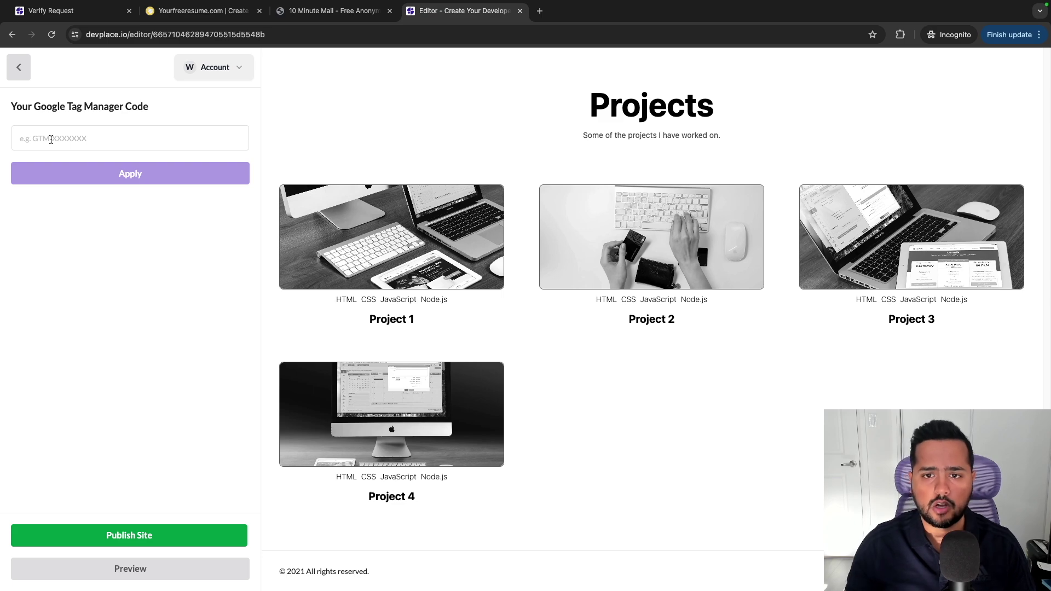
pyautogui.scroll(15, 411, 255)
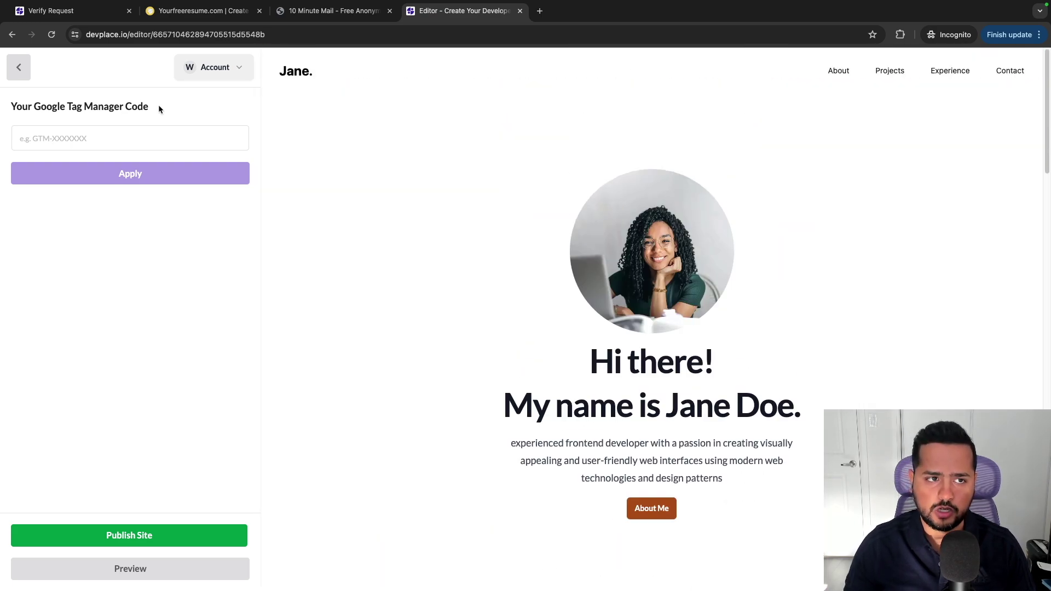
pyautogui.moveTo(159, 107); pyautogui.dragTo(8, 107)
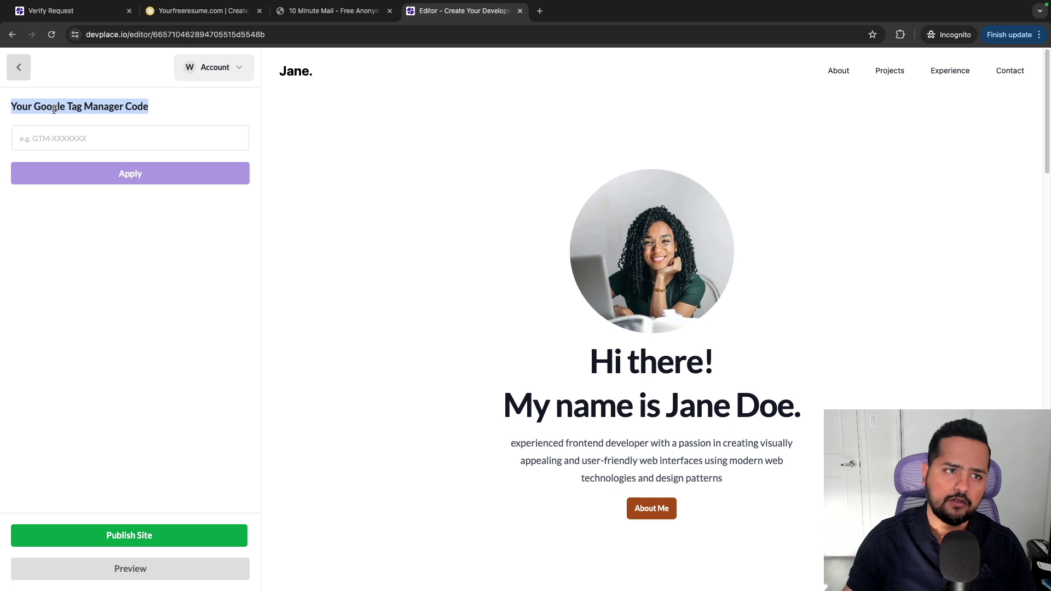
pyautogui.click(20, 73)
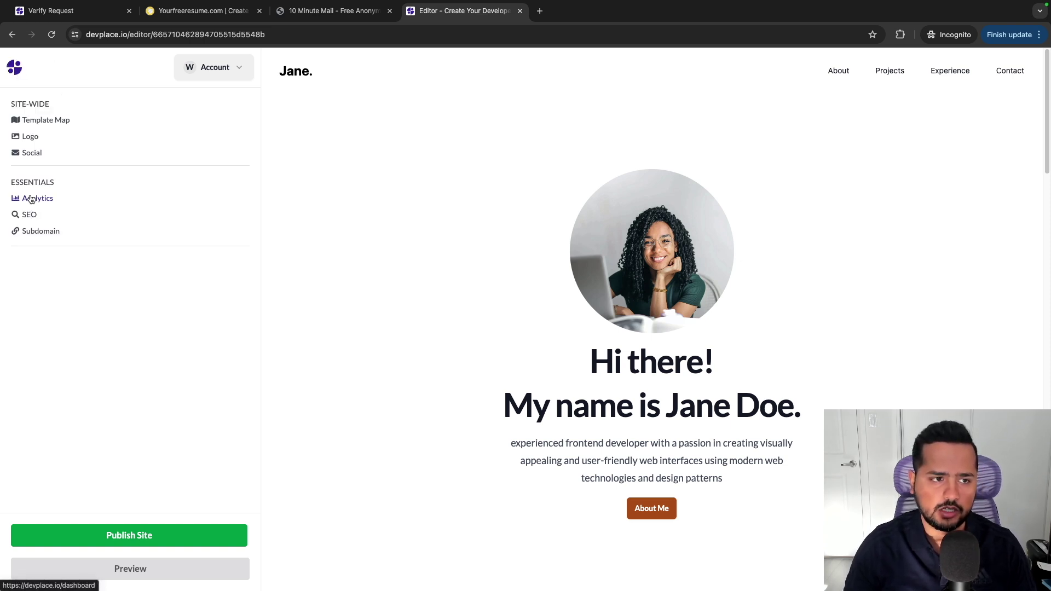
# Open the SEO settings and add TEST as a keyword.
pyautogui.click(31, 215)
pyautogui.click(48, 135)
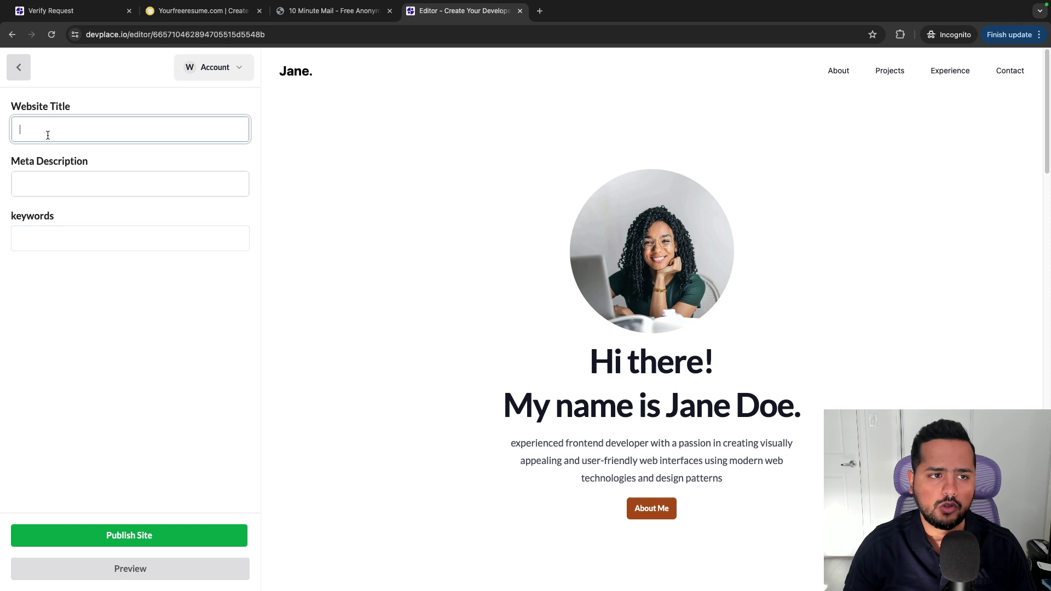
pyautogui.click(43, 178)
pyautogui.click(43, 240)
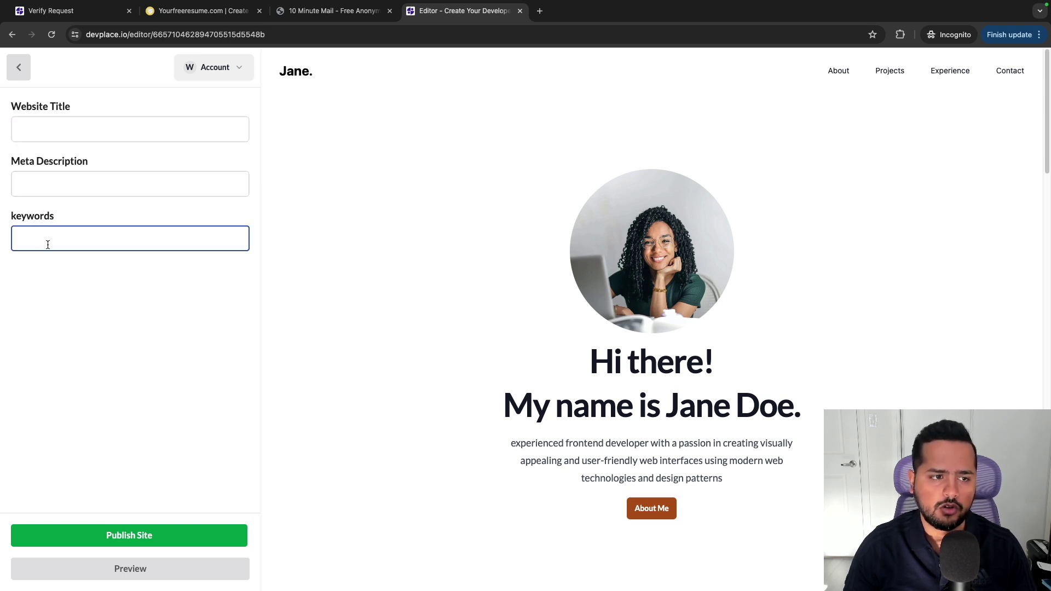
pyautogui.write('TEST')
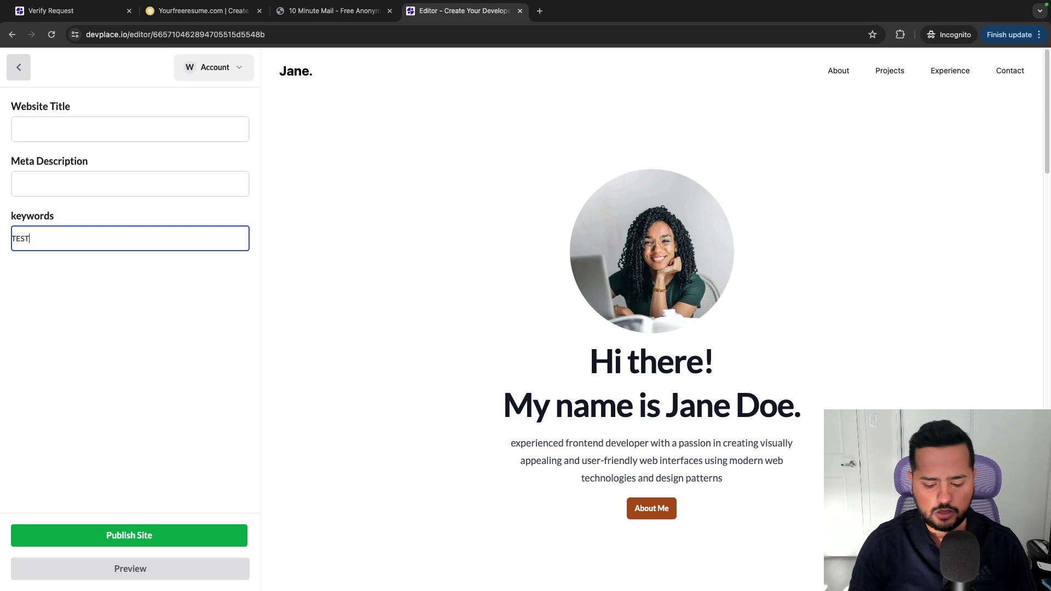
pyautogui.press('Return')
# Set the website title to the owner's name and the meta description to 'Test Desc'.
pyautogui.click(48, 129)
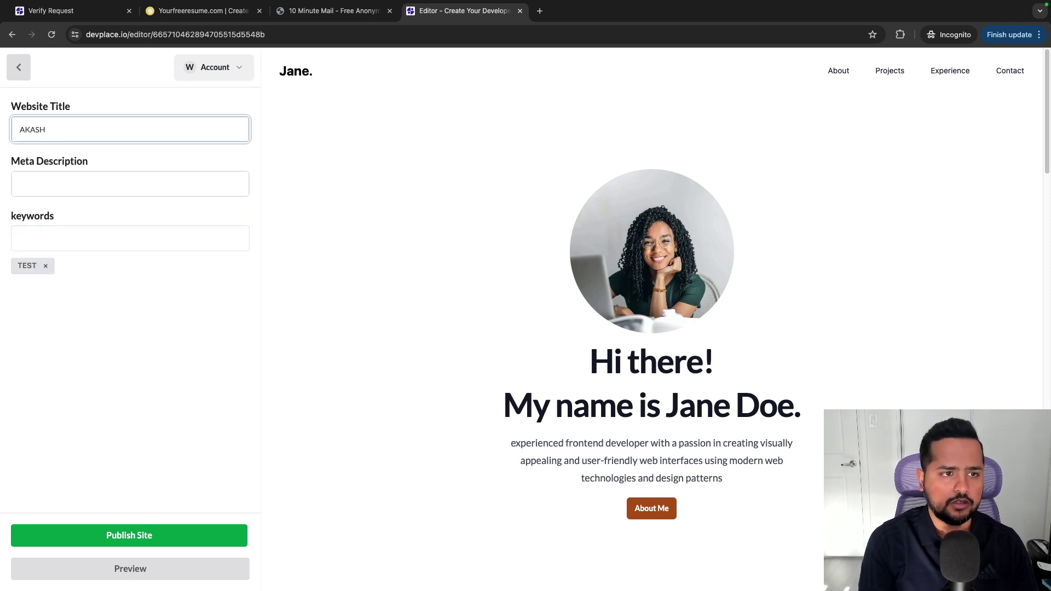
pyautogui.click(22, 184)
pyautogui.write('Test Desc')
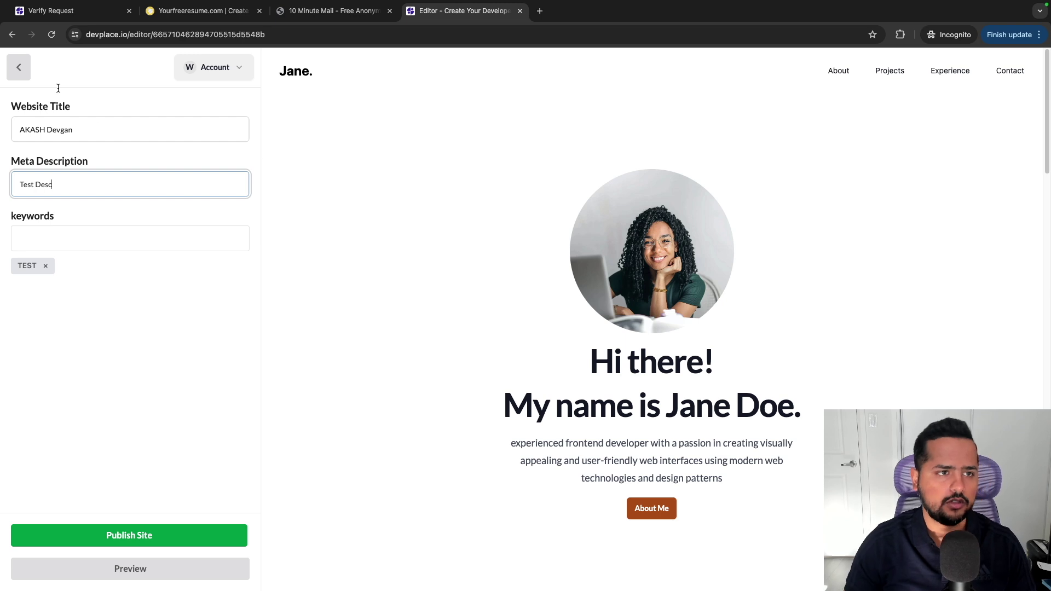
pyautogui.click(116, 381)
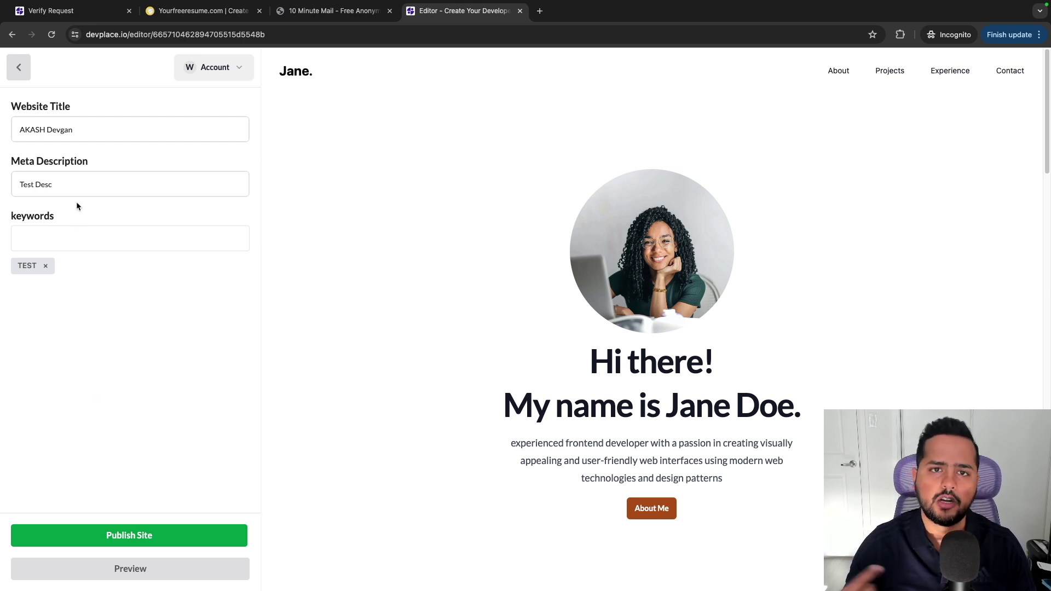
pyautogui.click(19, 67)
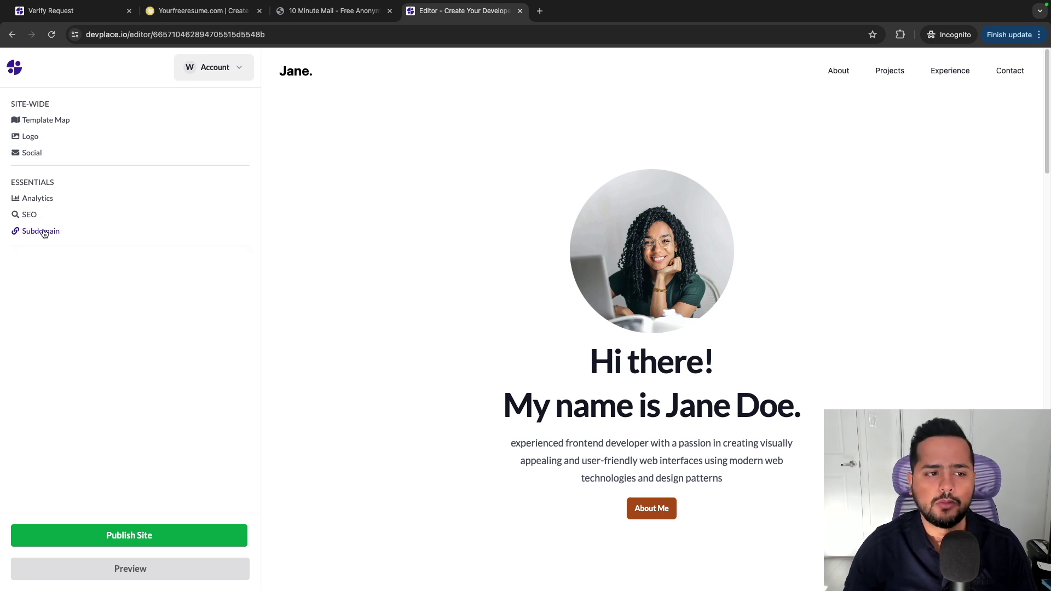
# Set the subdomain to the owner's first name, check availability, and apply the new URL.
pyautogui.click(43, 233)
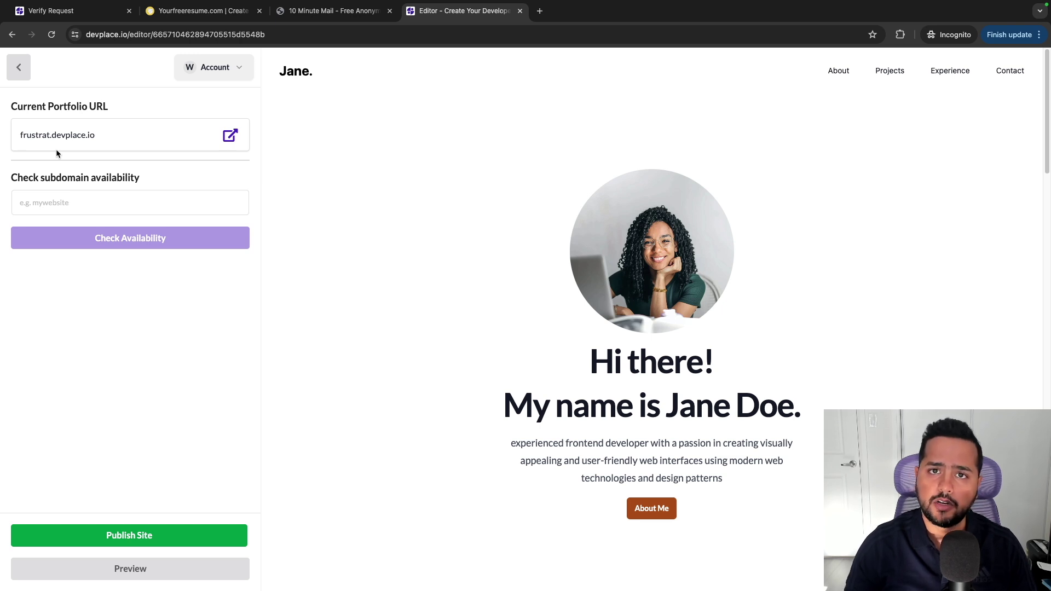
pyautogui.click(55, 202)
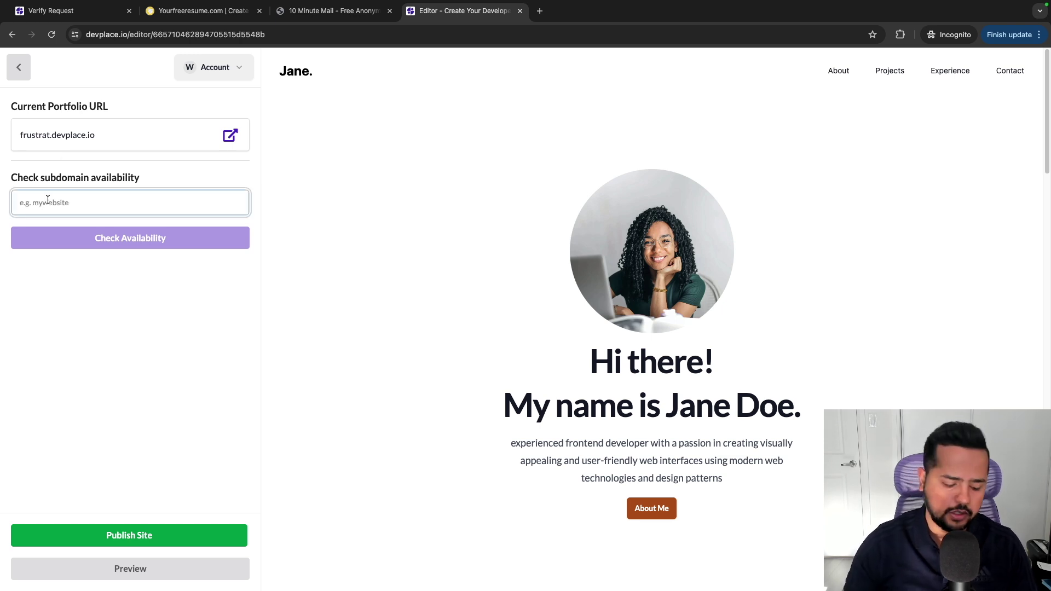
pyautogui.write('akash')
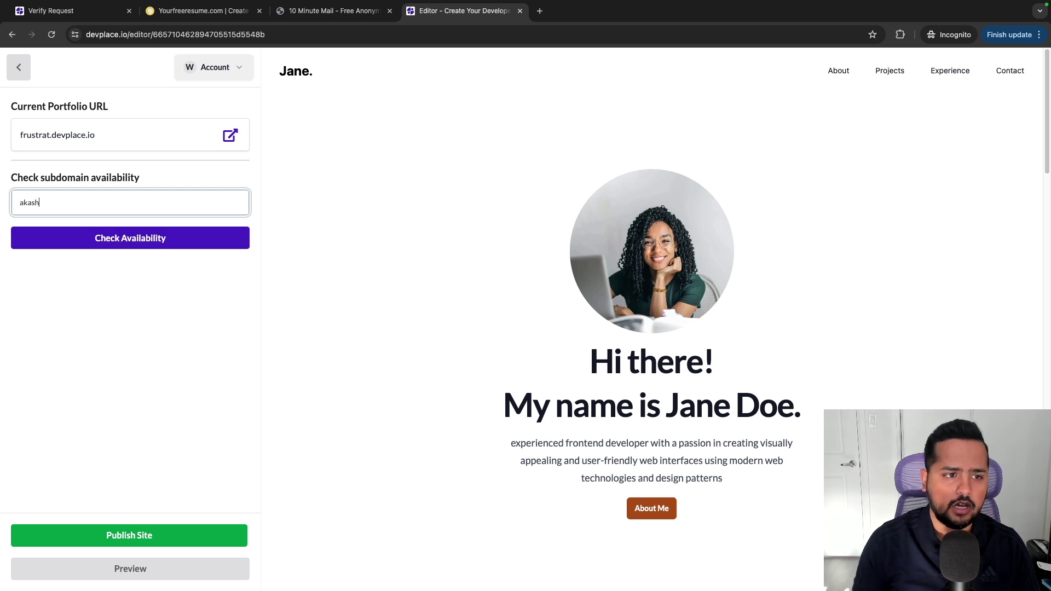
pyautogui.click(125, 241)
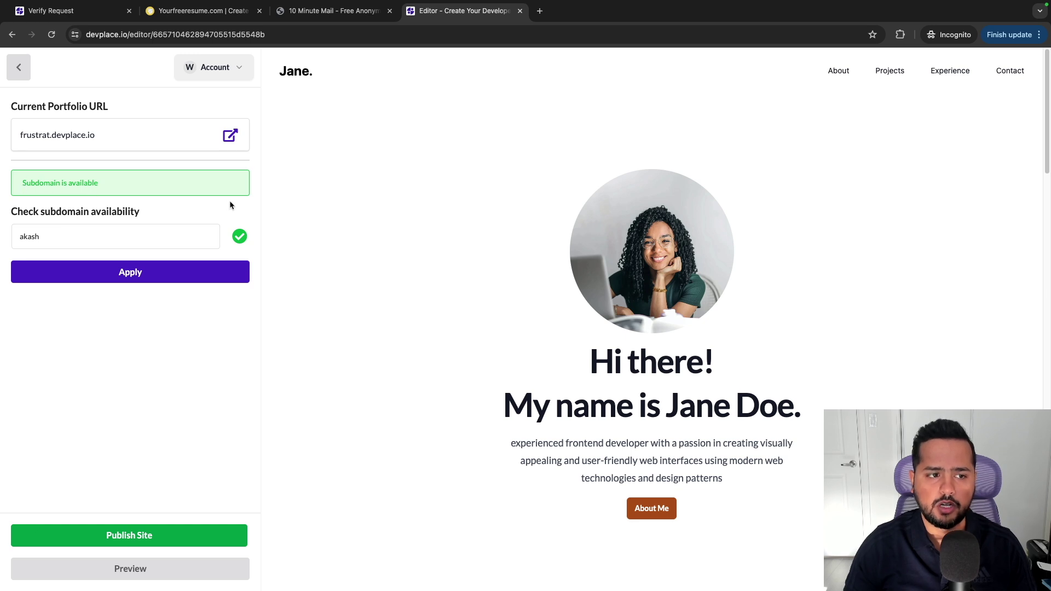
pyautogui.click(127, 276)
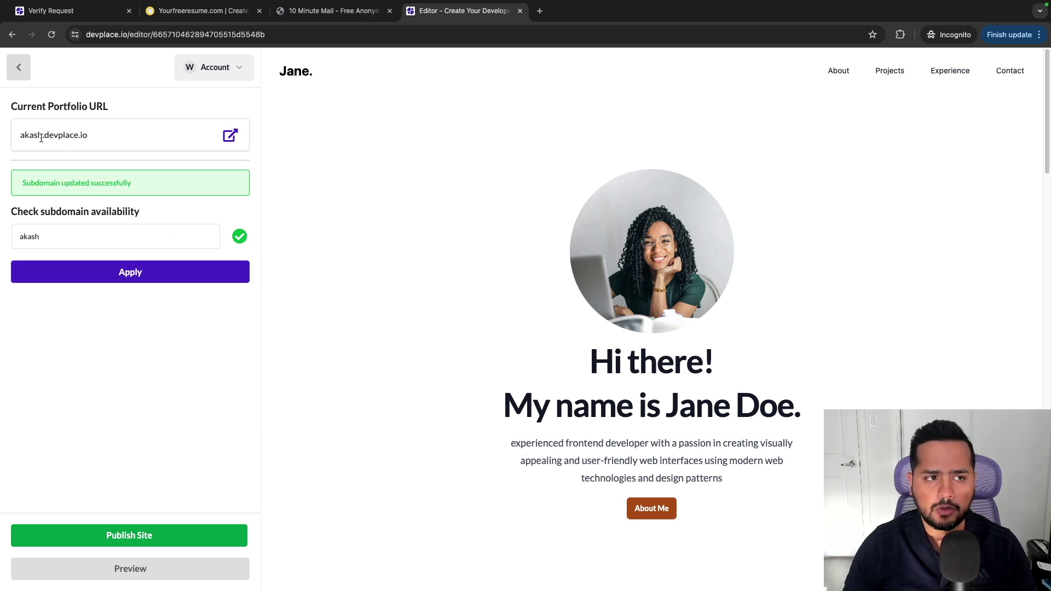
pyautogui.moveTo(19, 135); pyautogui.dragTo(92, 138)
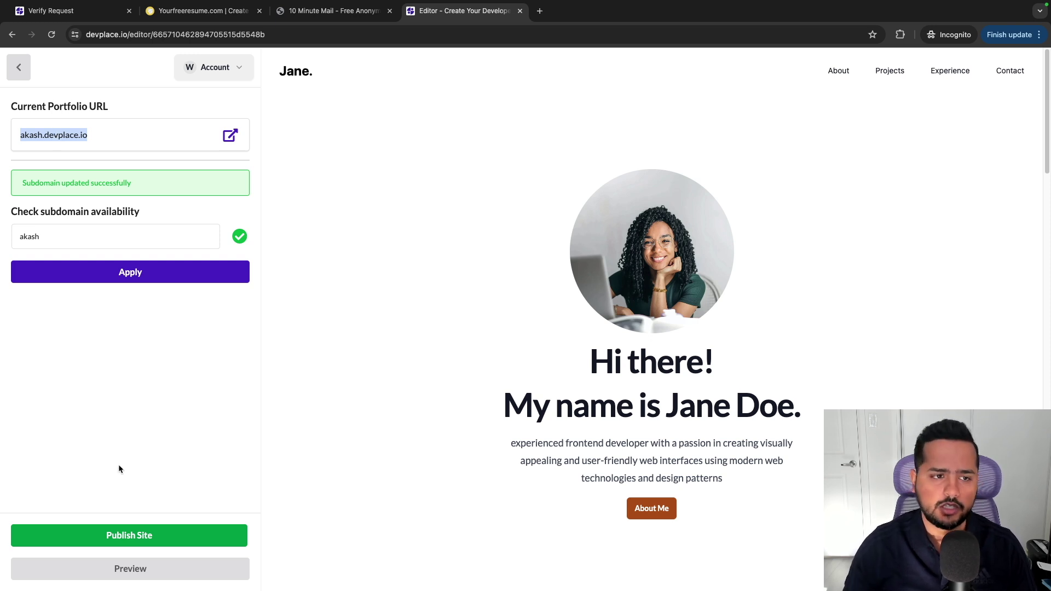
# Publish the site and load its copied devplace.io address in a new tab.
pyautogui.click(118, 537)
pyautogui.click(94, 140)
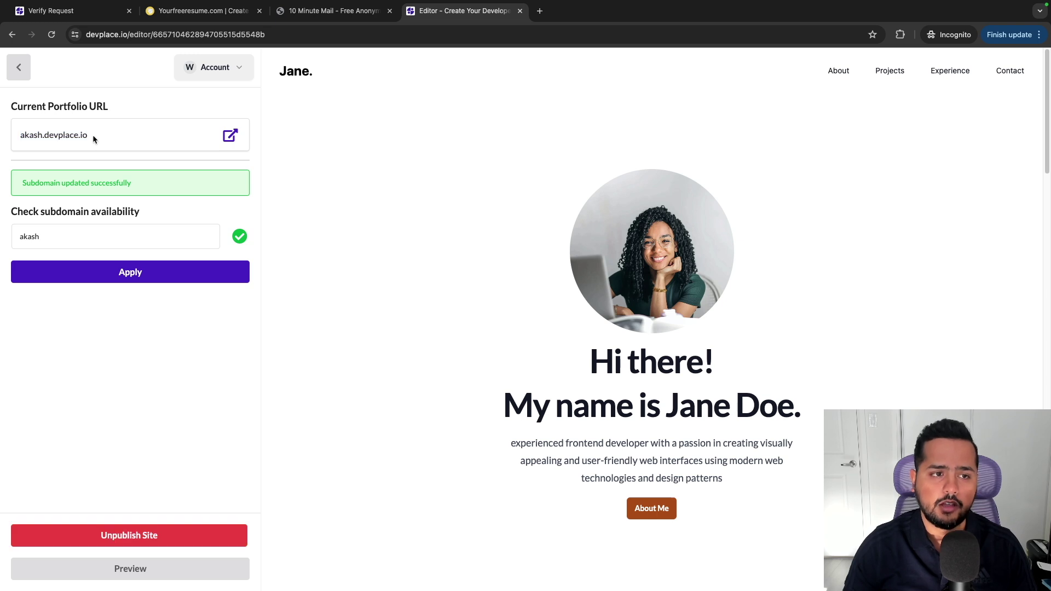
pyautogui.moveTo(94, 139); pyautogui.dragTo(20, 133)
pyautogui.hotkey('ctrl', 'c')
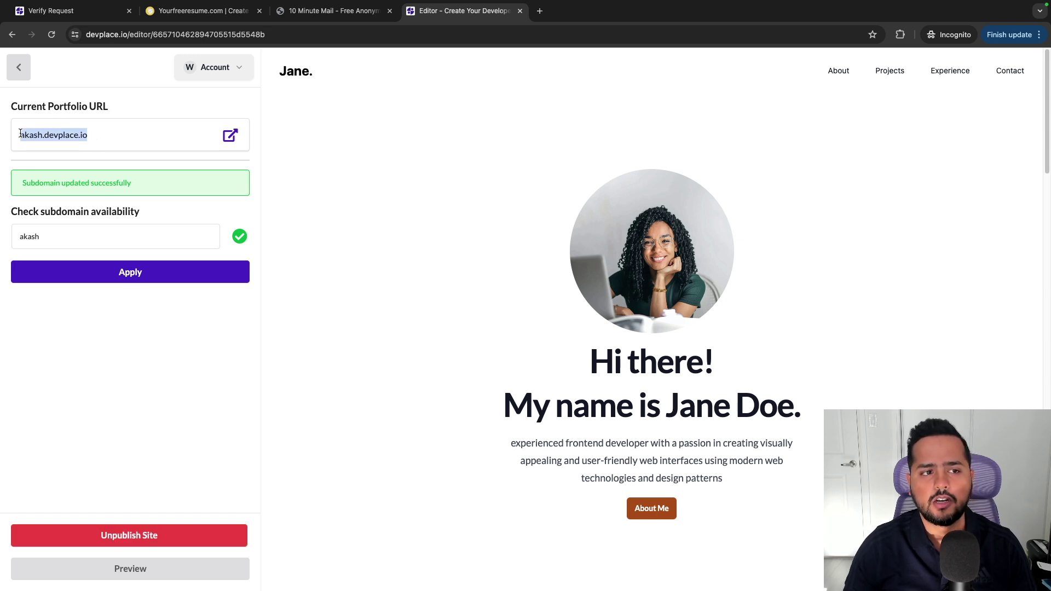
pyautogui.click(540, 11)
pyautogui.hotkey('ctrl', 'v')
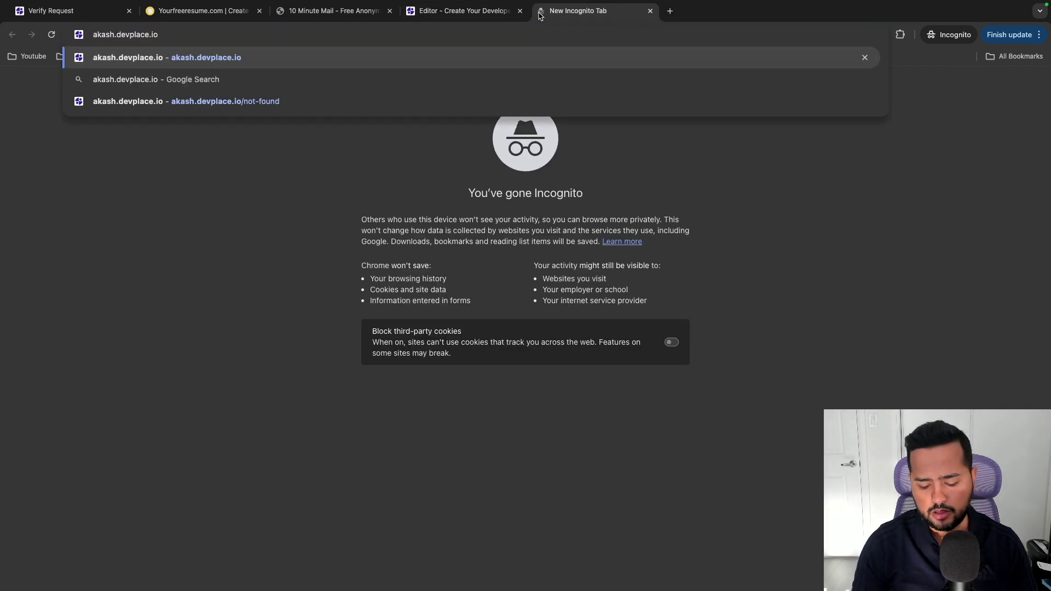
pyautogui.press('Return')
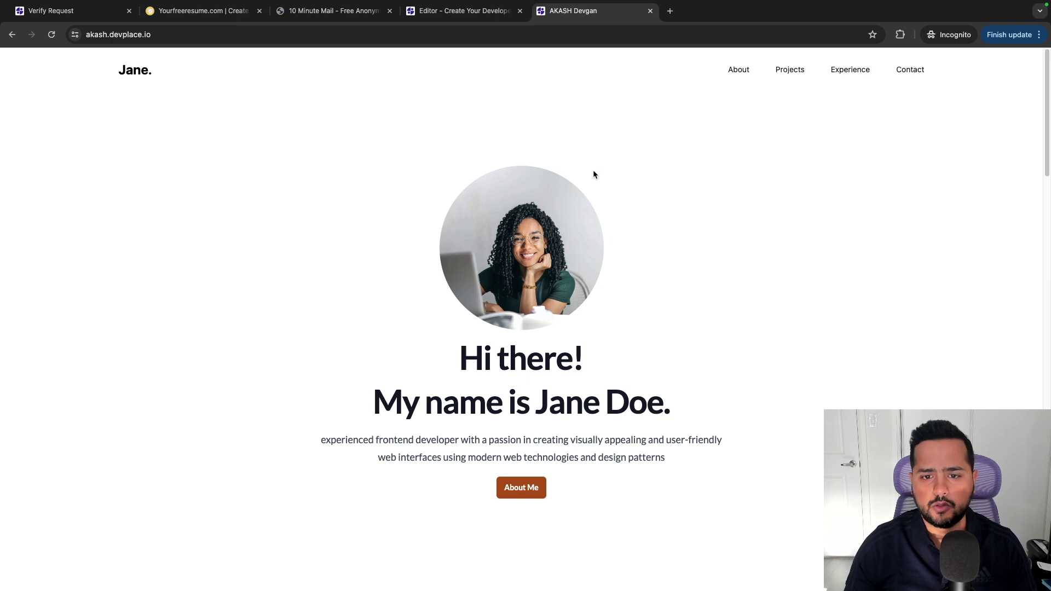
# Compare the live portfolio with the editor, checking the name heading and scrolling the page.
pyautogui.click(471, 11)
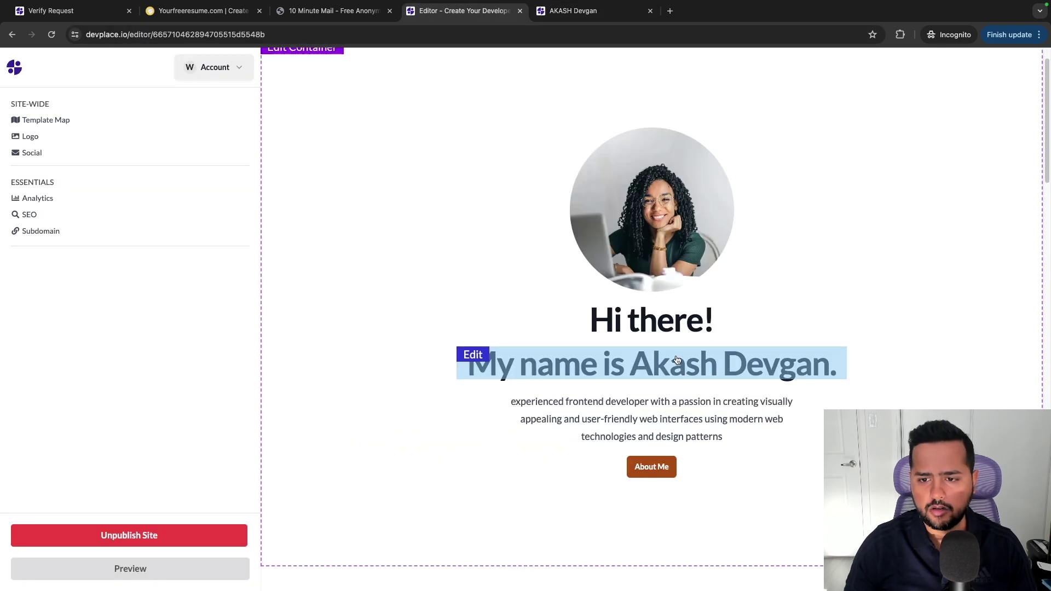
pyautogui.click(567, 14)
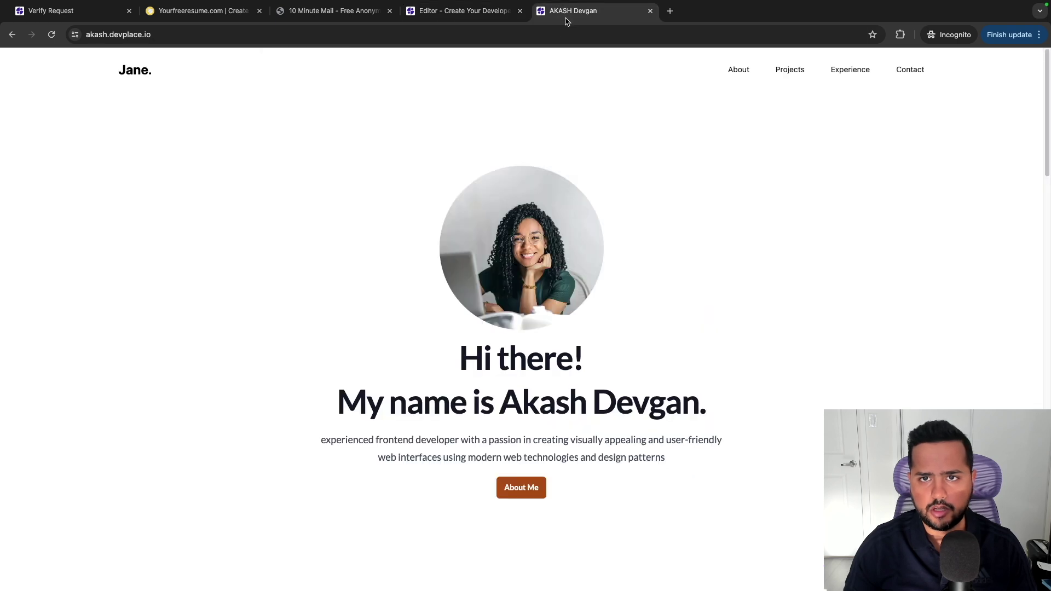
pyautogui.tripleClick(338, 400)
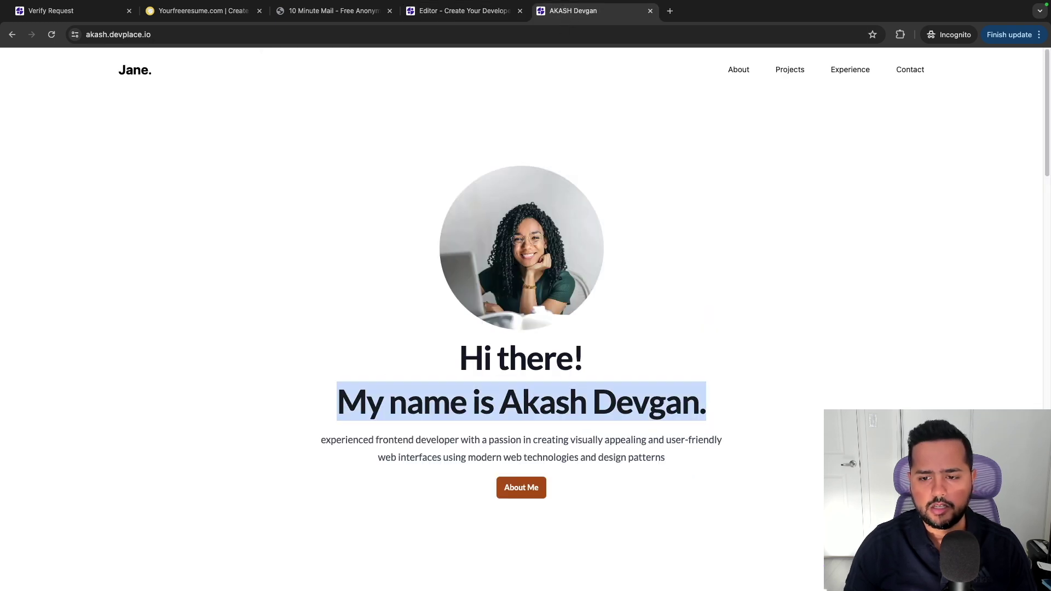
pyautogui.click(662, 327)
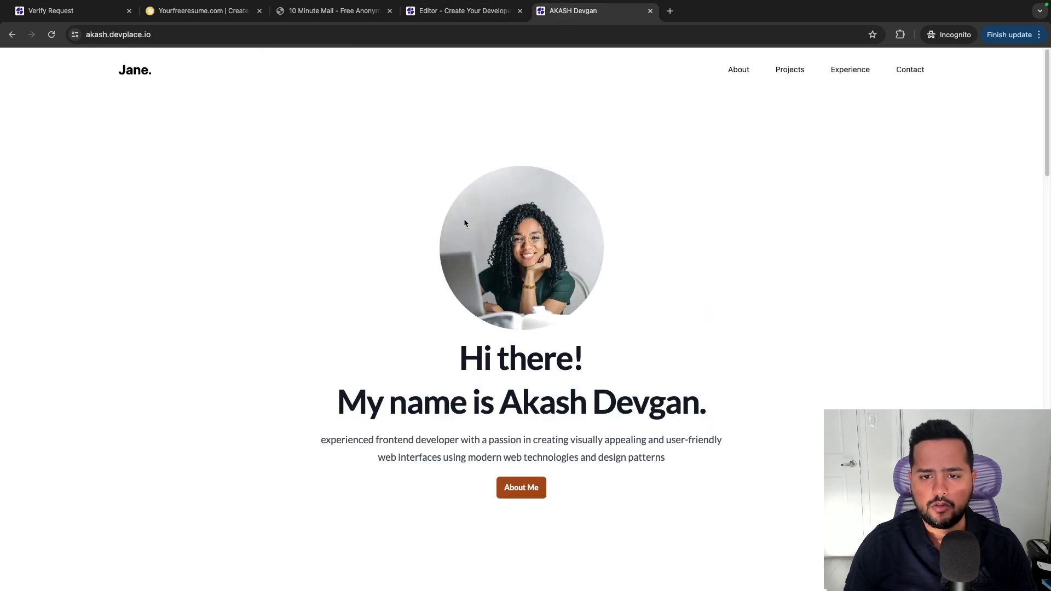
pyautogui.scroll(-3, 464, 223)
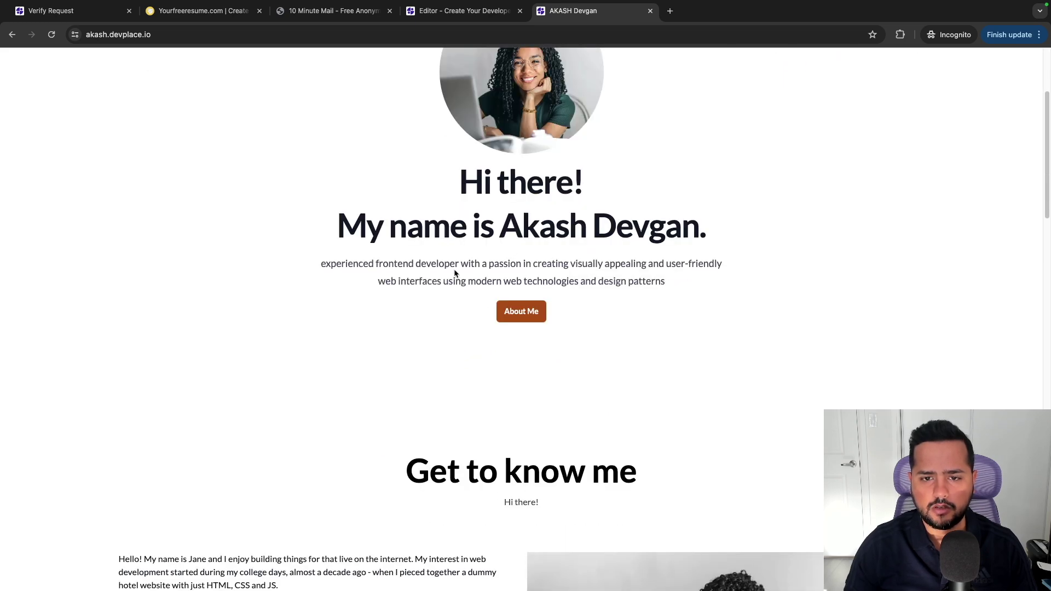
pyautogui.scroll(-5, 454, 272)
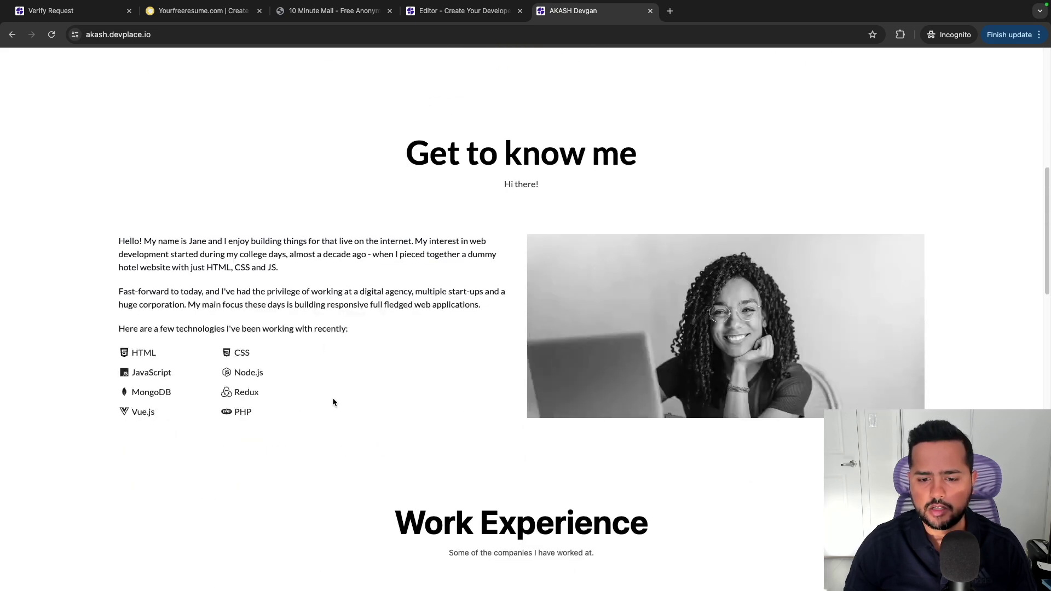
pyautogui.scroll(-3, 333, 403)
pyautogui.scroll(15, 334, 402)
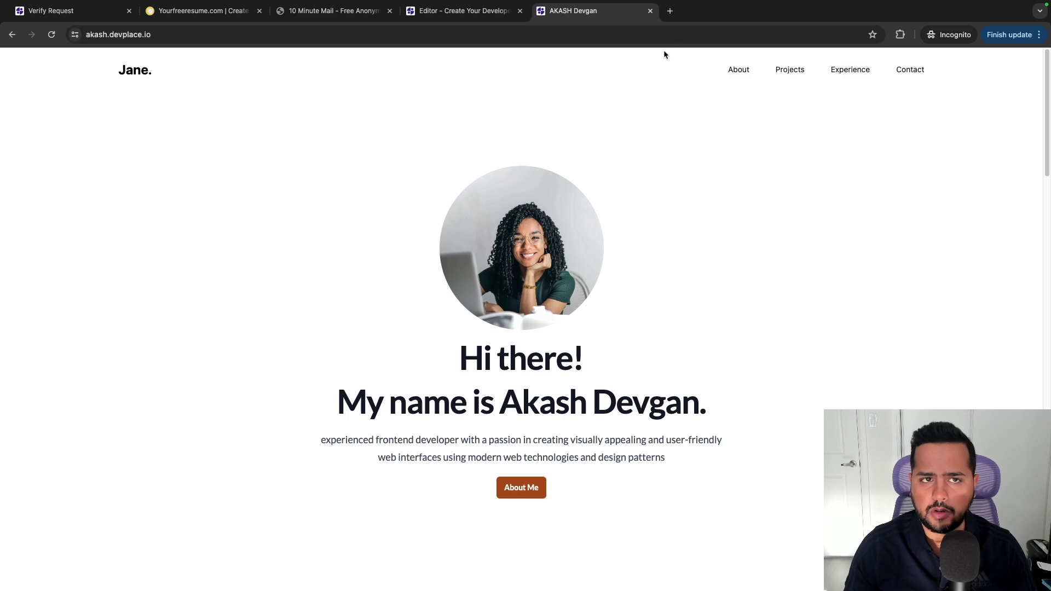
# Browse the owner's existing personal web developer site in a new tab, then return to the devplace portfolio.
pyautogui.click(669, 11)
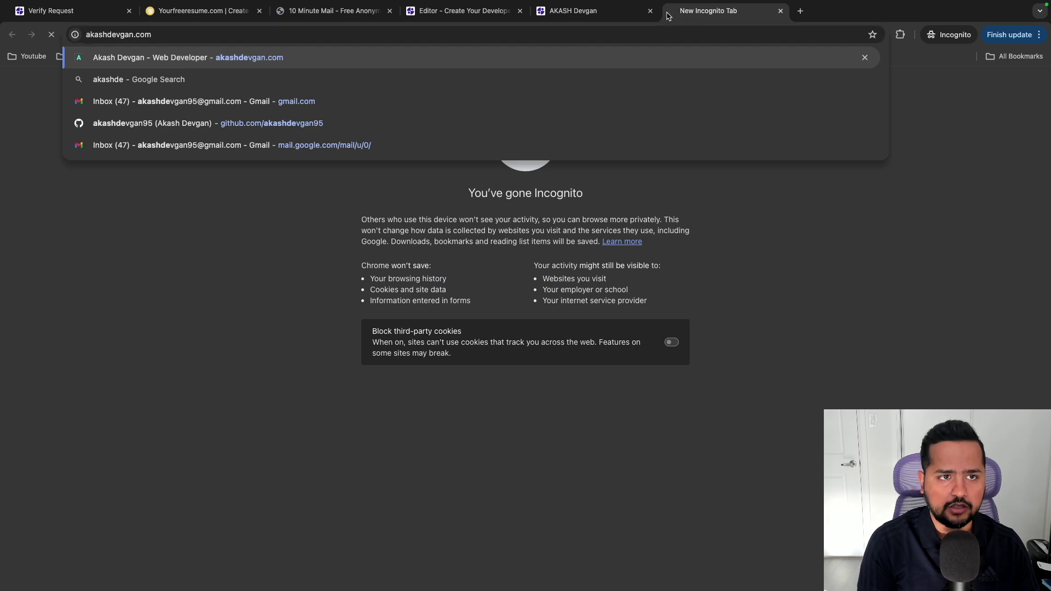
pyautogui.press('Return')
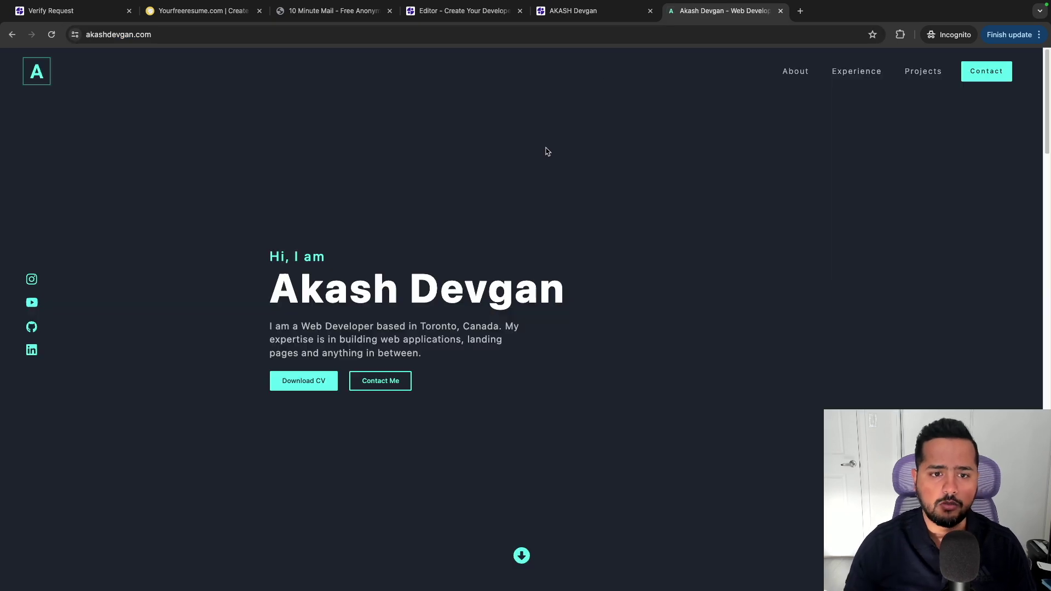
pyautogui.scroll(-1, 462, 257)
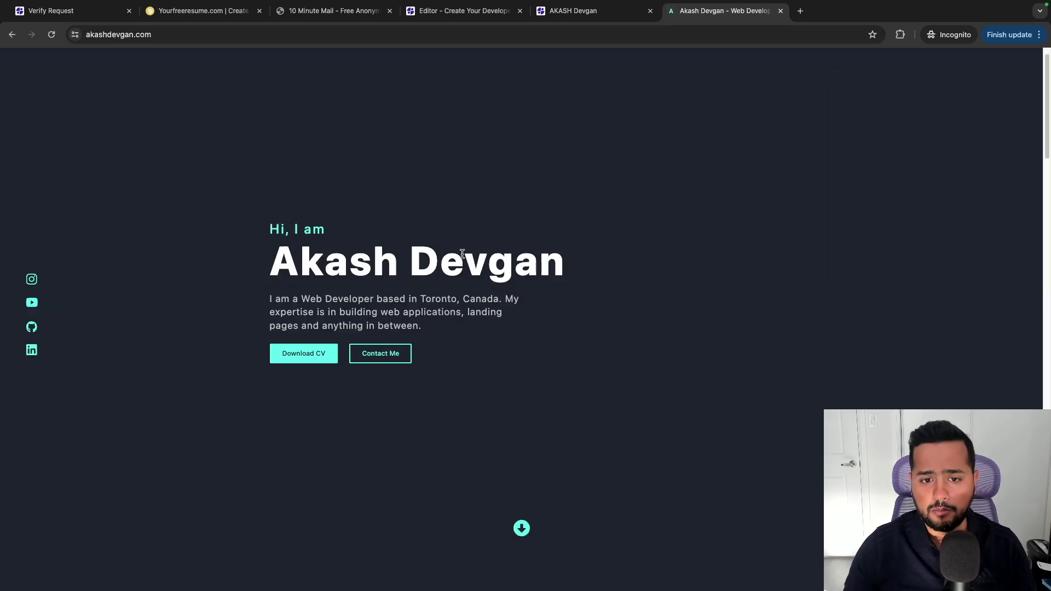
pyautogui.scroll(-14, 463, 254)
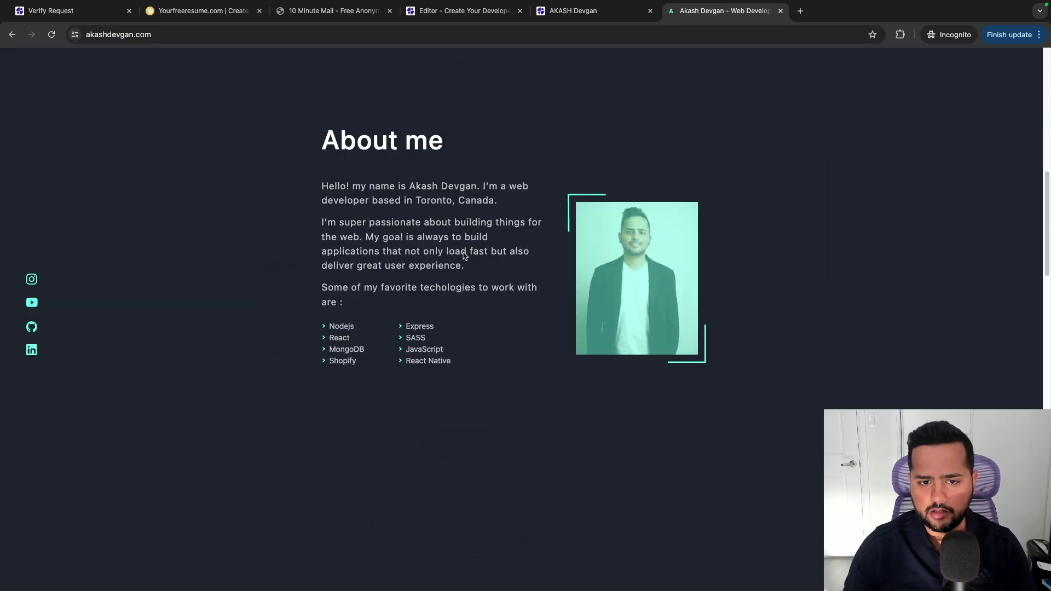
pyautogui.scroll(-4, 463, 253)
pyautogui.scroll(4, 464, 254)
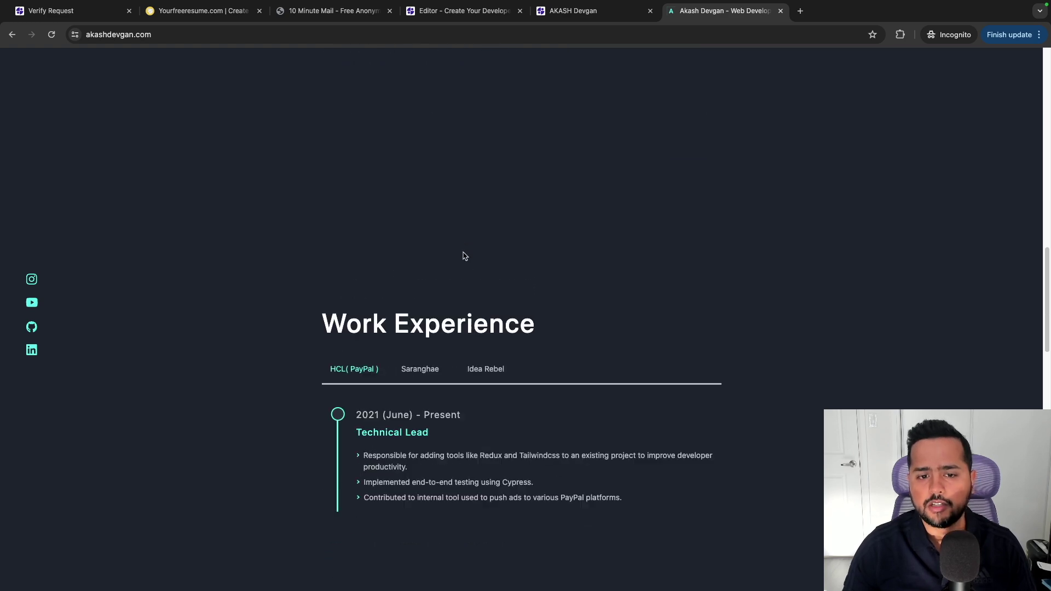
pyautogui.scroll(13, 463, 256)
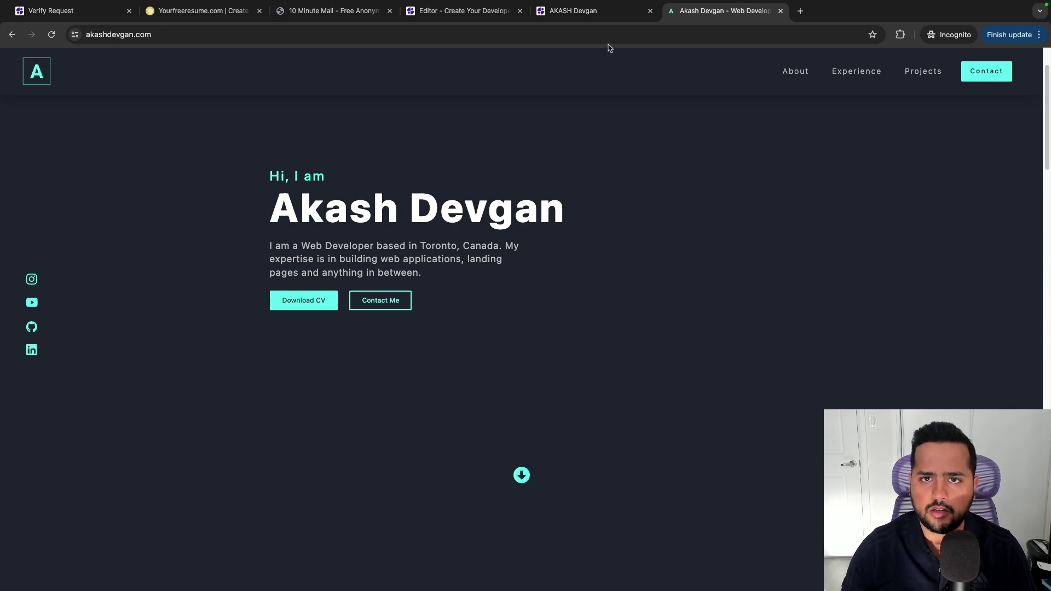
pyautogui.click(590, 17)
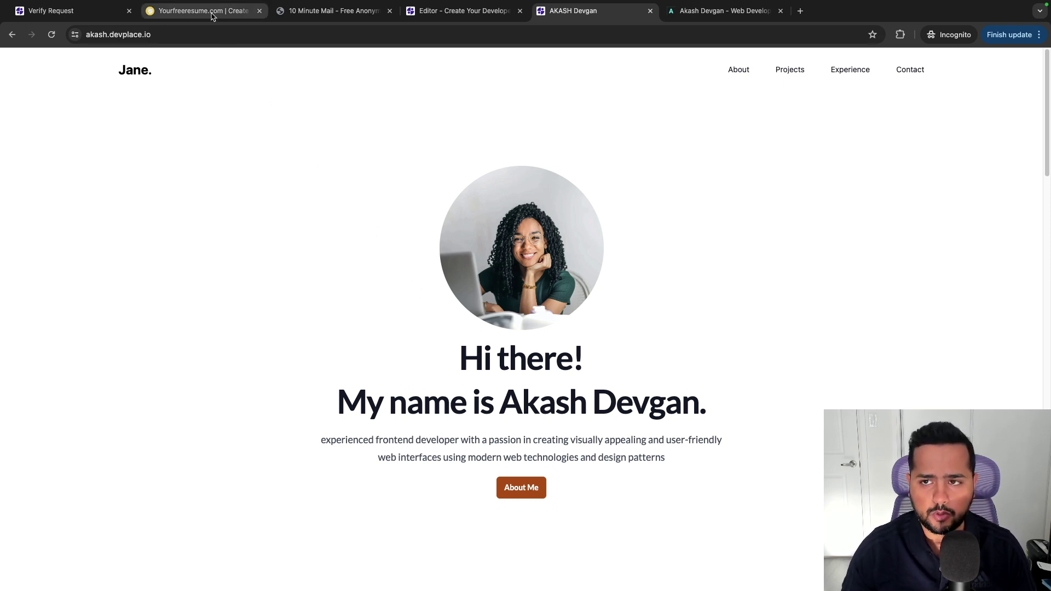
# Switch between the live portfolio and the site editor, ending on the editor's hero heading.
pyautogui.click(466, 11)
pyautogui.click(574, 17)
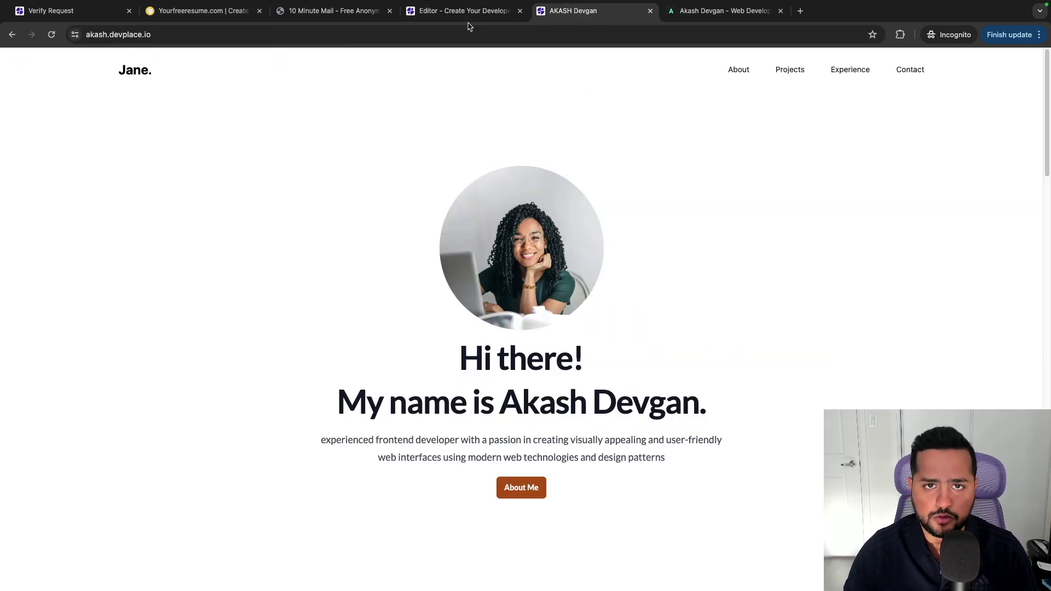
pyautogui.click(466, 16)
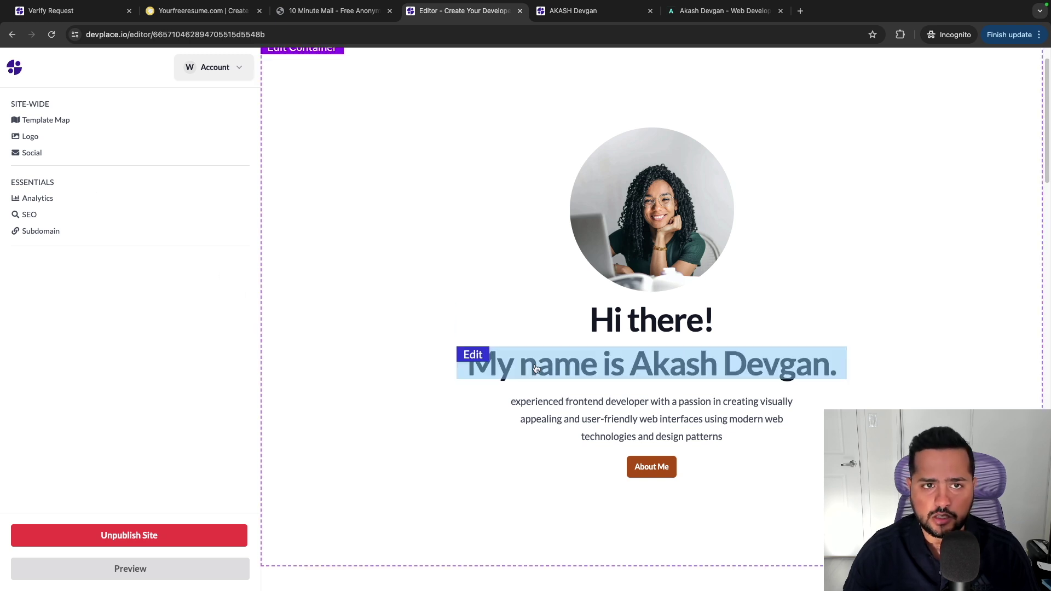
pyautogui.scroll(2, 537, 368)
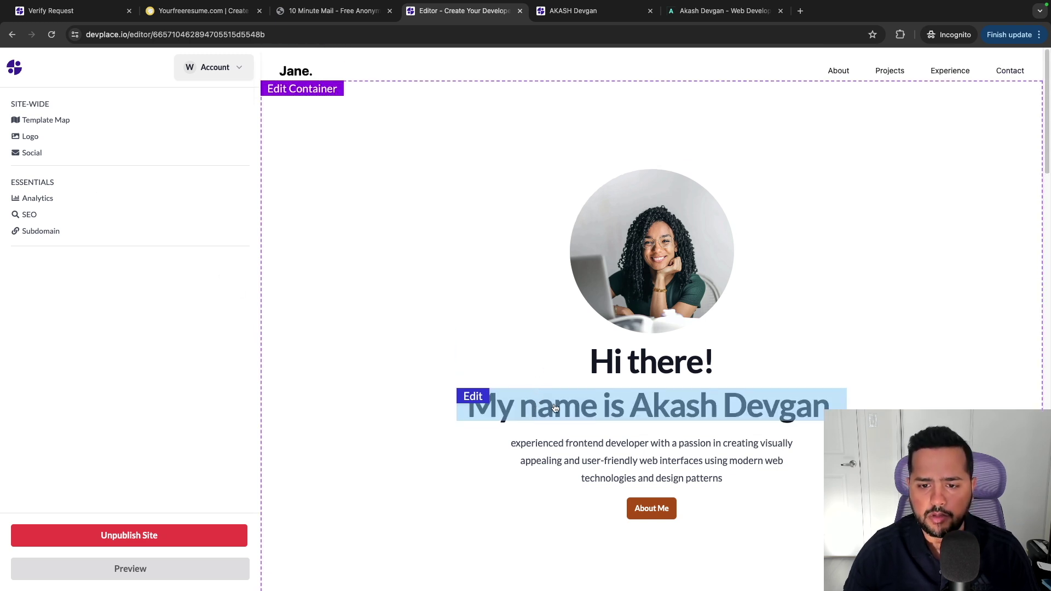